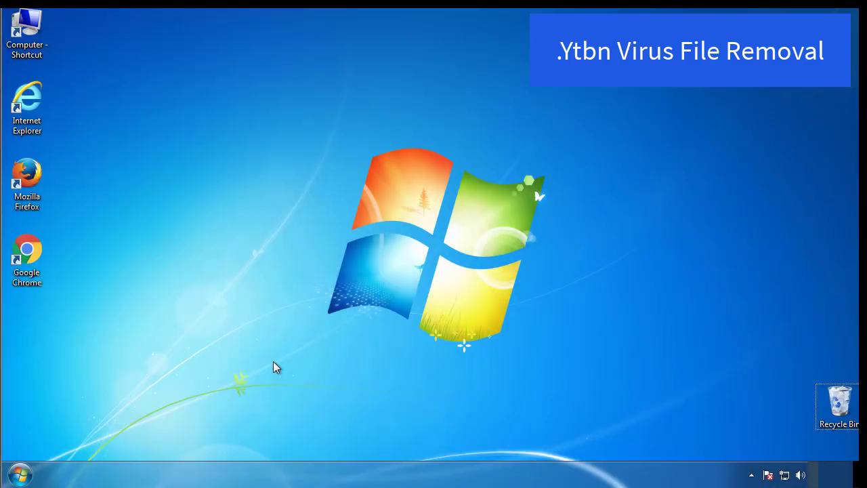
Enable minimal Safe boot in System Configuration (msconfig), restart the computer, and dismiss the safe mode help window.
{"action": "left_click", "coordinate": [21, 474]}
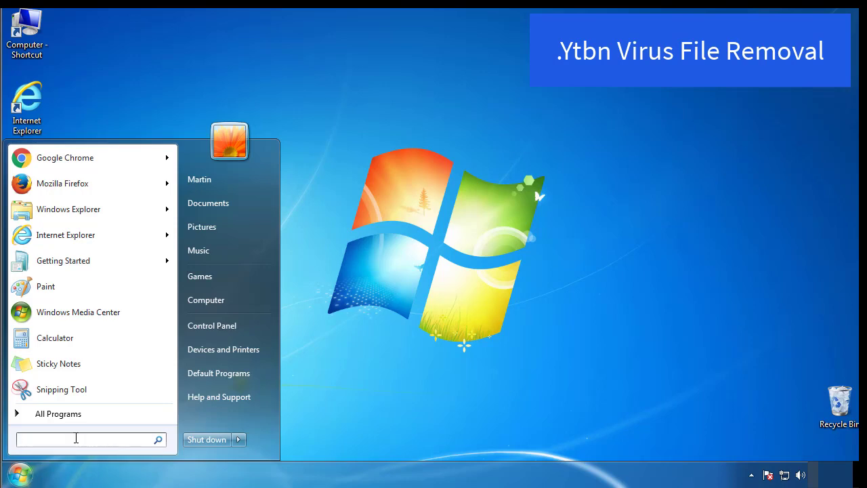
{"action": "type", "text": "msconfig"}
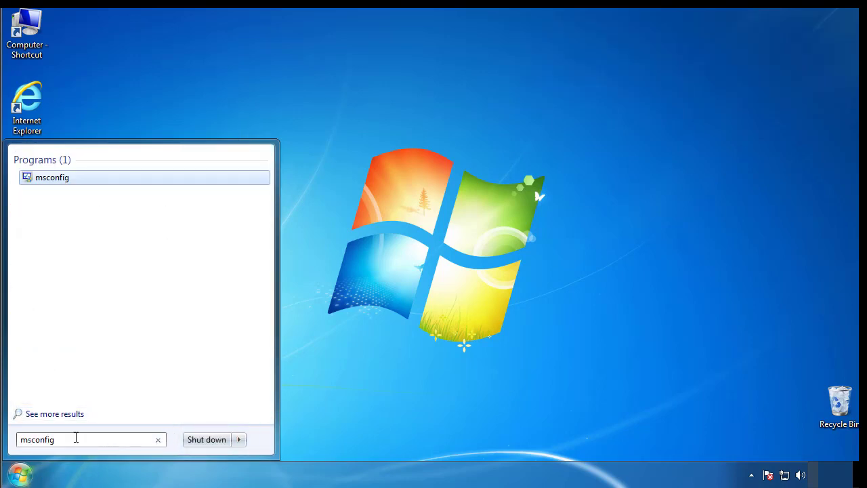
{"action": "key", "text": "Return"}
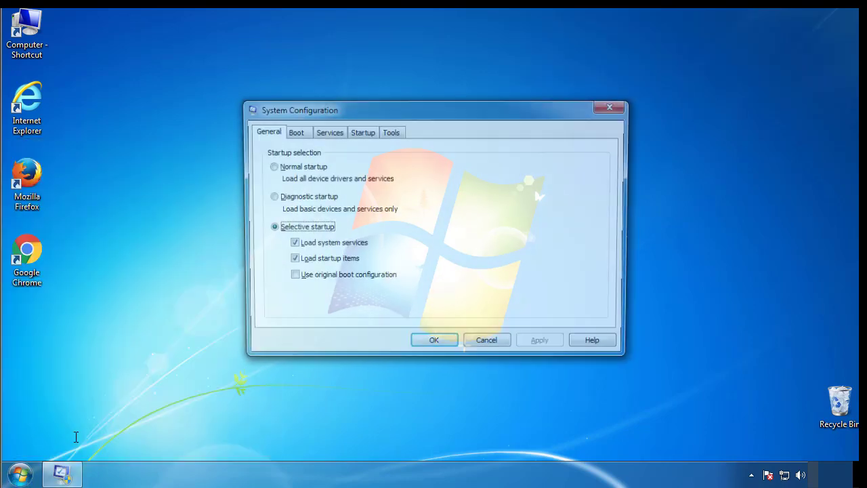
{"action": "left_click", "coordinate": [292, 133]}
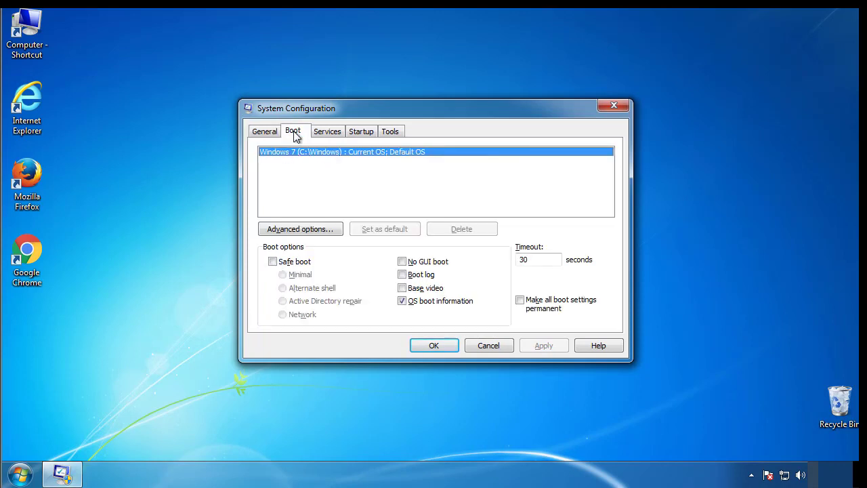
{"action": "left_click", "coordinate": [273, 262]}
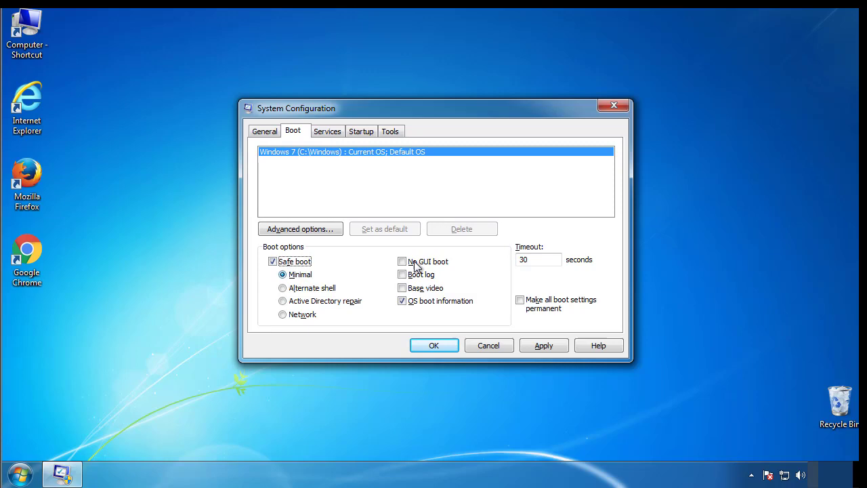
{"action": "left_click", "coordinate": [441, 347]}
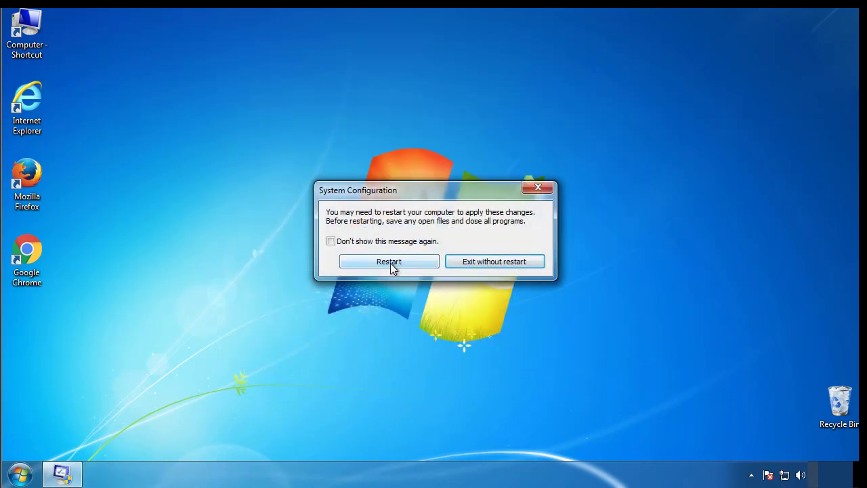
{"action": "left_click", "coordinate": [390, 263]}
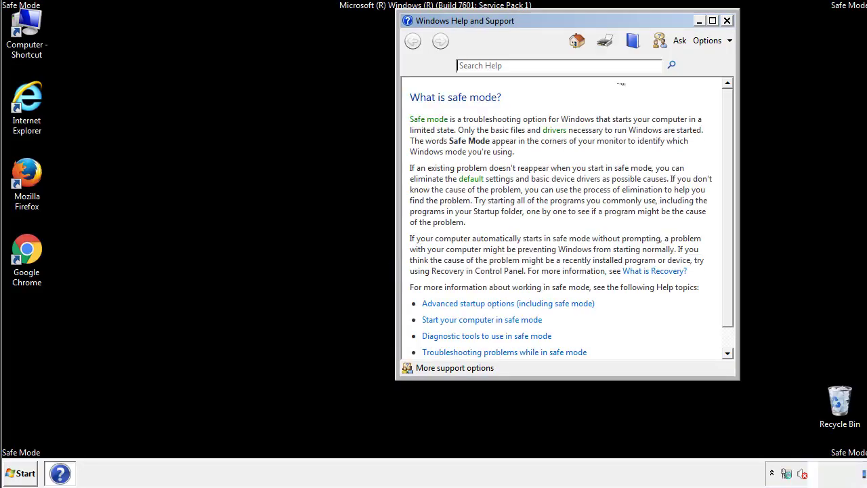
{"action": "left_click", "coordinate": [727, 20]}
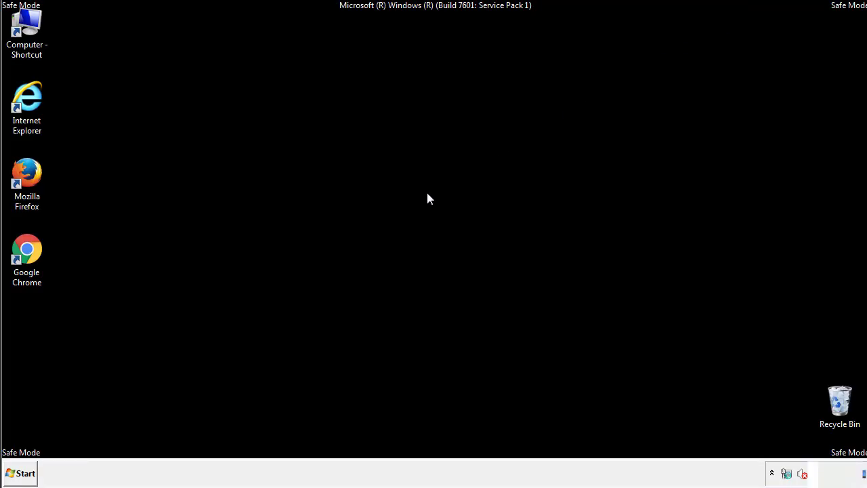
Set Folder Options in Control Panel to show hidden files, folders, and drives, and close Control Panel.
{"action": "left_click", "coordinate": [26, 472]}
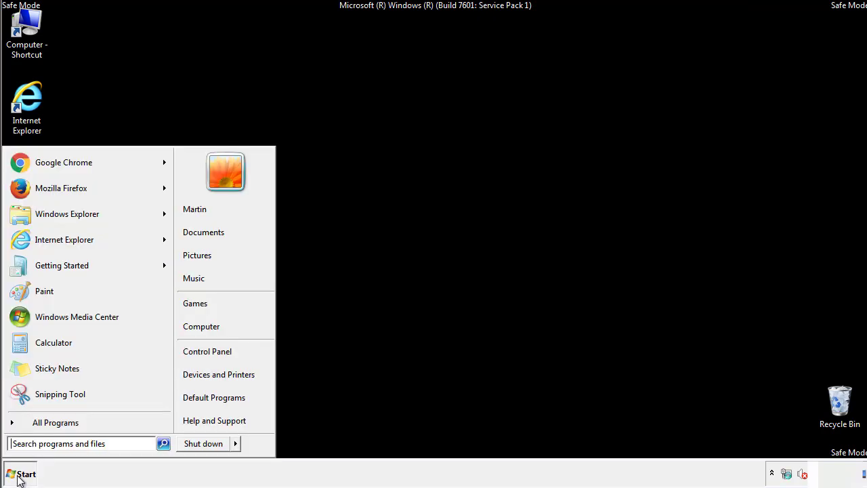
{"action": "left_click", "coordinate": [215, 349]}
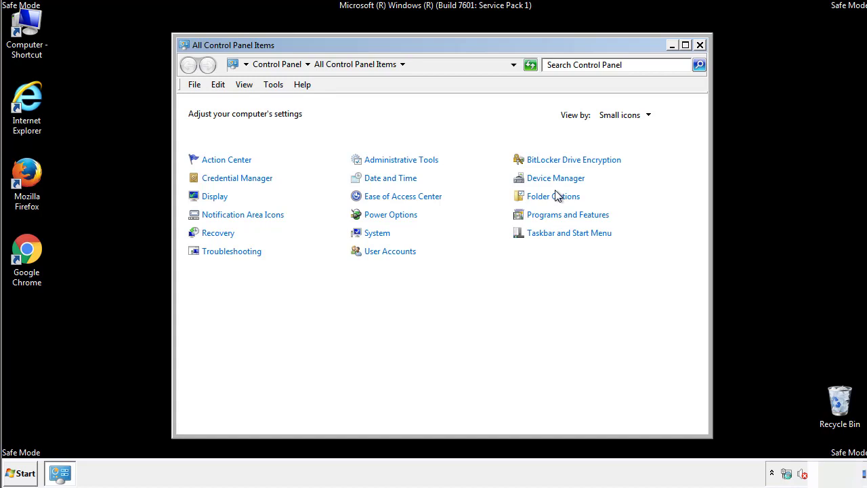
{"action": "left_click", "coordinate": [556, 197]}
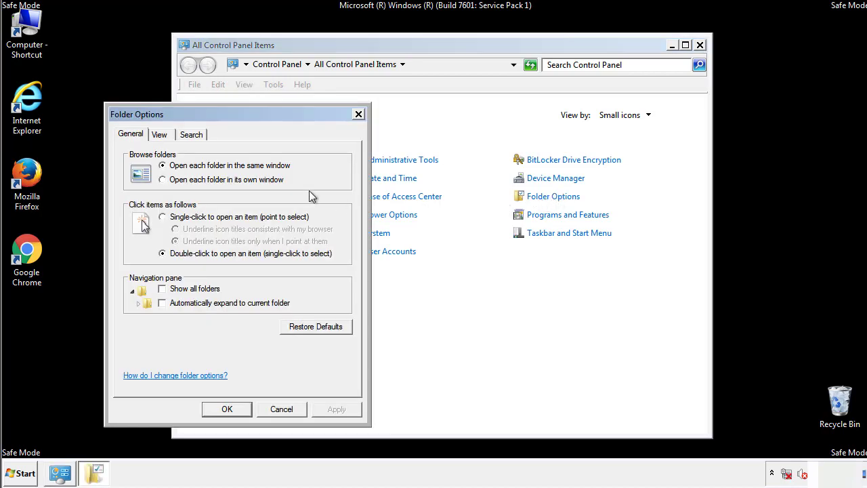
{"action": "left_click", "coordinate": [161, 137]}
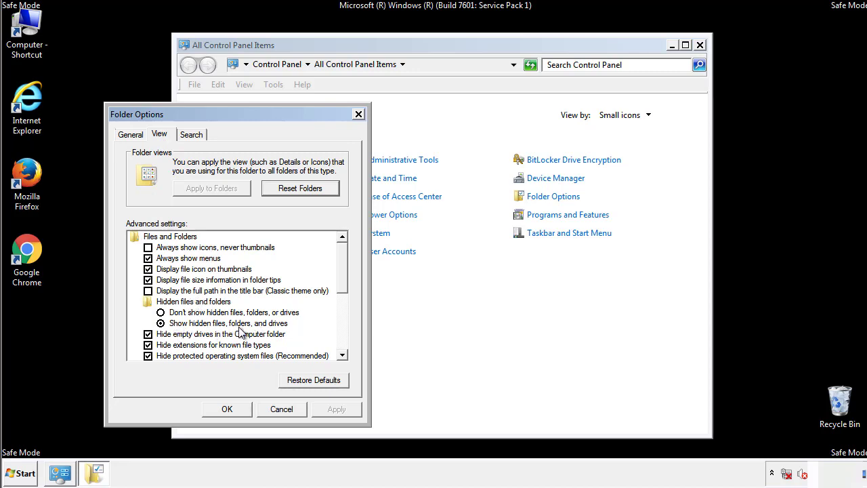
{"action": "left_click", "coordinate": [233, 409]}
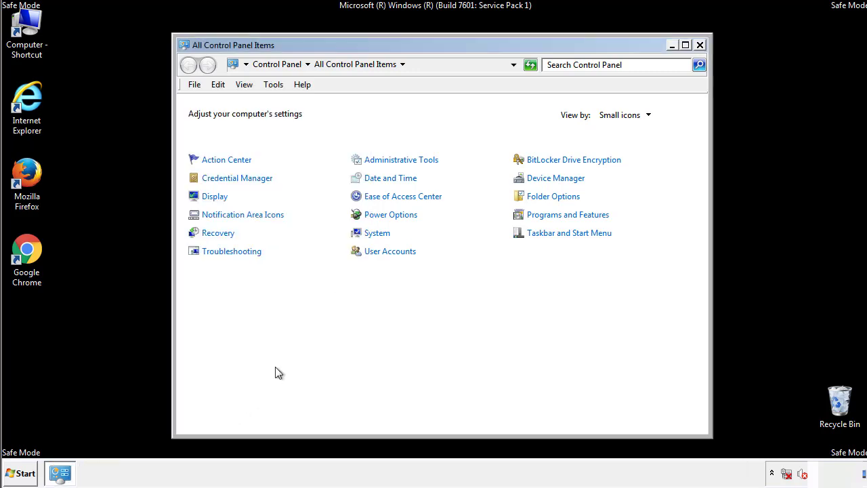
{"action": "left_click", "coordinate": [700, 45]}
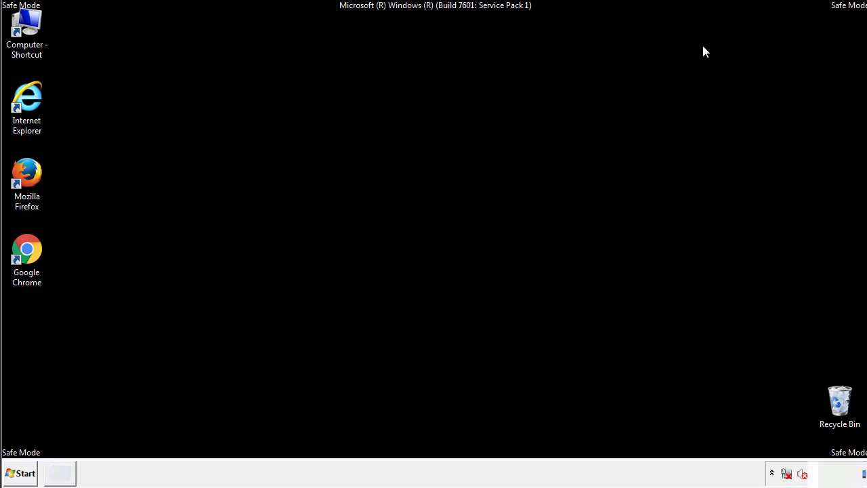
Browse to the folder C:\Windows\System32\drivers\etc.
{"action": "double_click", "coordinate": [27, 26]}
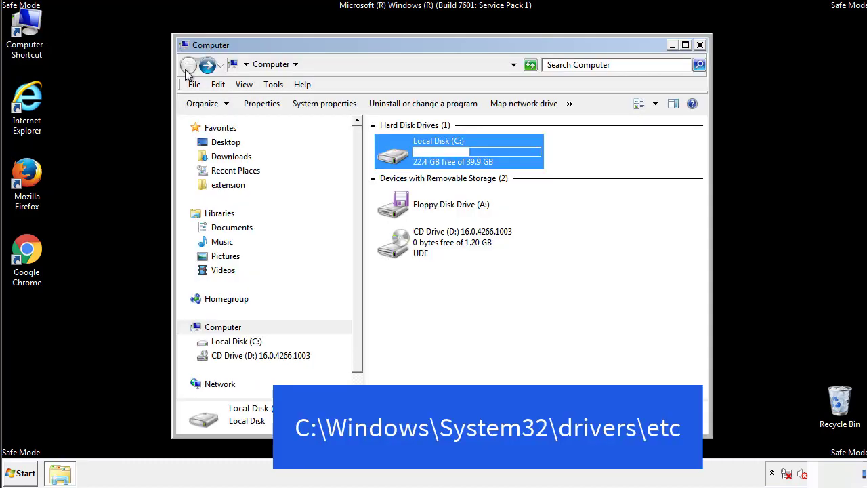
{"action": "double_click", "coordinate": [400, 158]}
{"action": "double_click", "coordinate": [399, 246]}
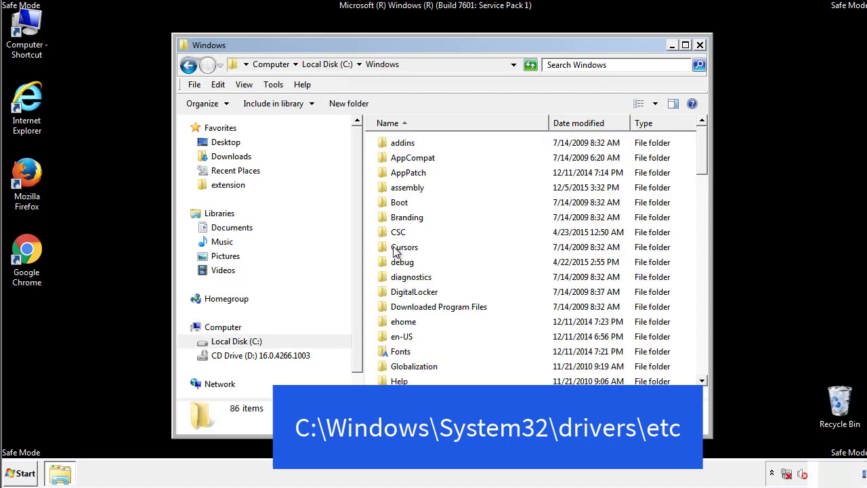
{"action": "scroll", "coordinate": [400, 302], "scroll_direction": "down", "scroll_amount": 2}
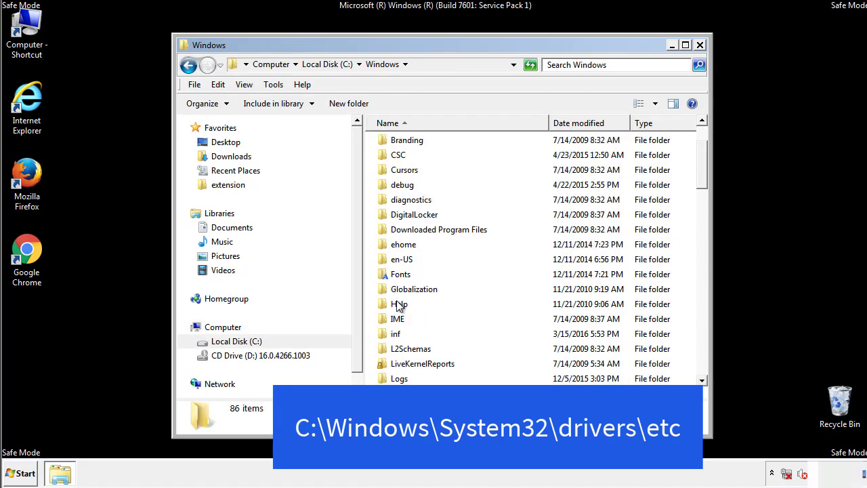
{"action": "scroll", "coordinate": [398, 306], "scroll_direction": "down", "scroll_amount": 7}
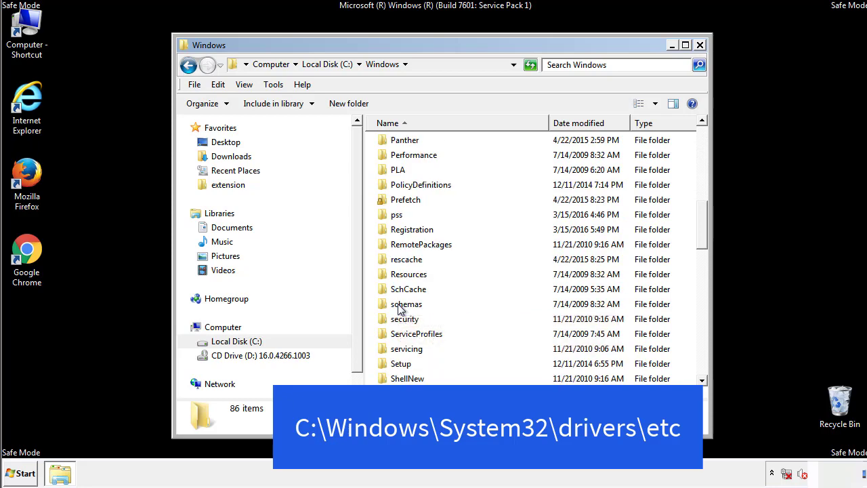
{"action": "scroll", "coordinate": [400, 308], "scroll_direction": "down", "scroll_amount": 2}
{"action": "double_click", "coordinate": [409, 351]}
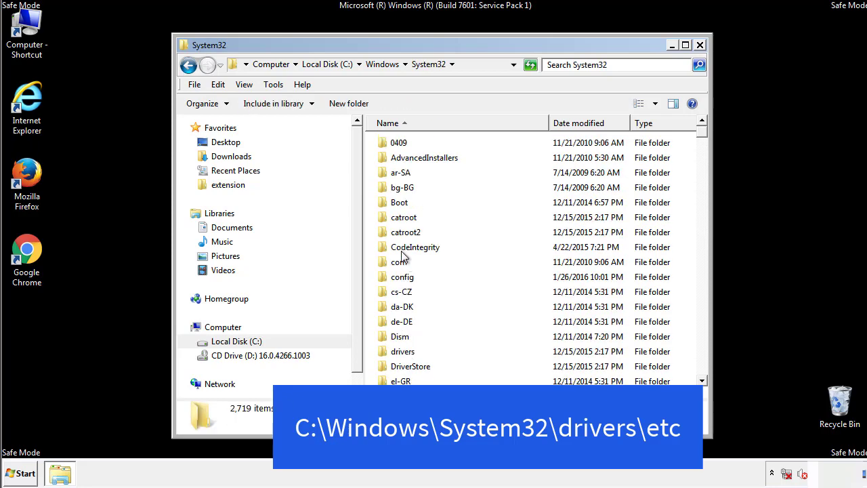
{"action": "double_click", "coordinate": [404, 352]}
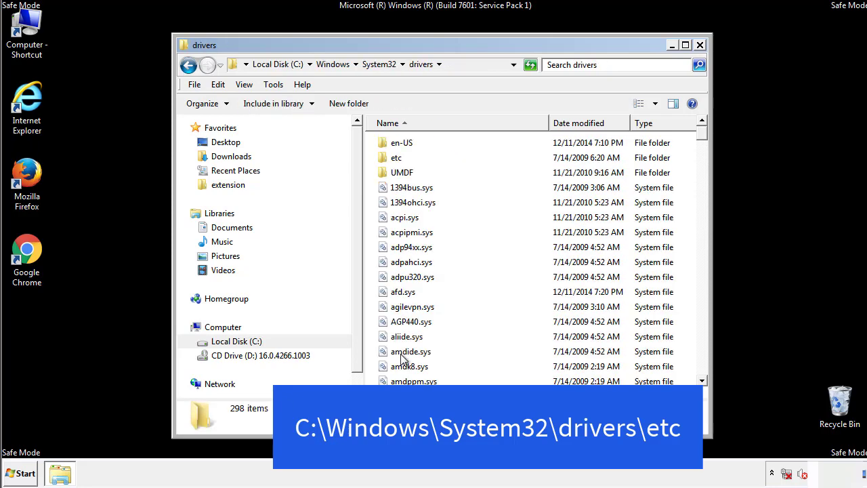
{"action": "double_click", "coordinate": [391, 160]}
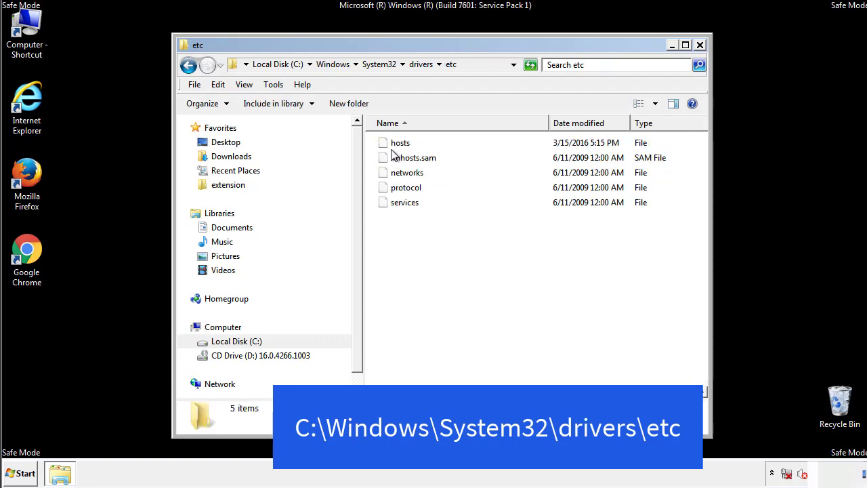
Open the hosts file with Notepad and move its window fully into view.
{"action": "double_click", "coordinate": [395, 144]}
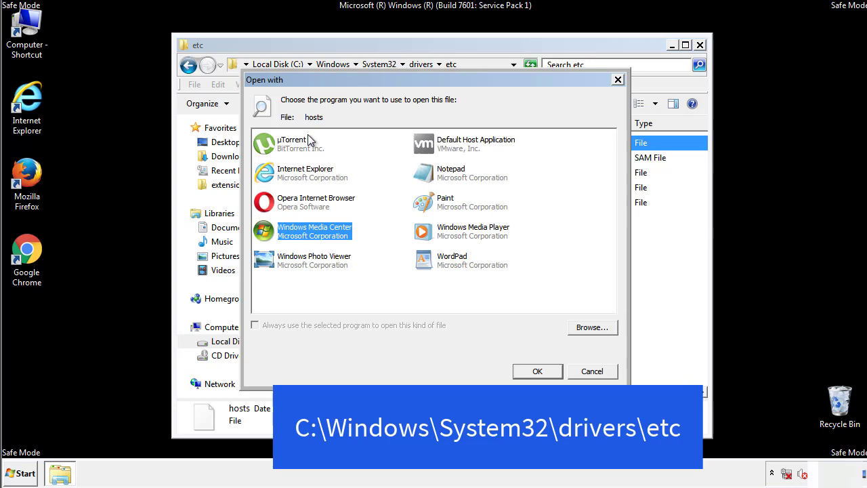
{"action": "left_click", "coordinate": [439, 177]}
{"action": "left_click", "coordinate": [537, 372]}
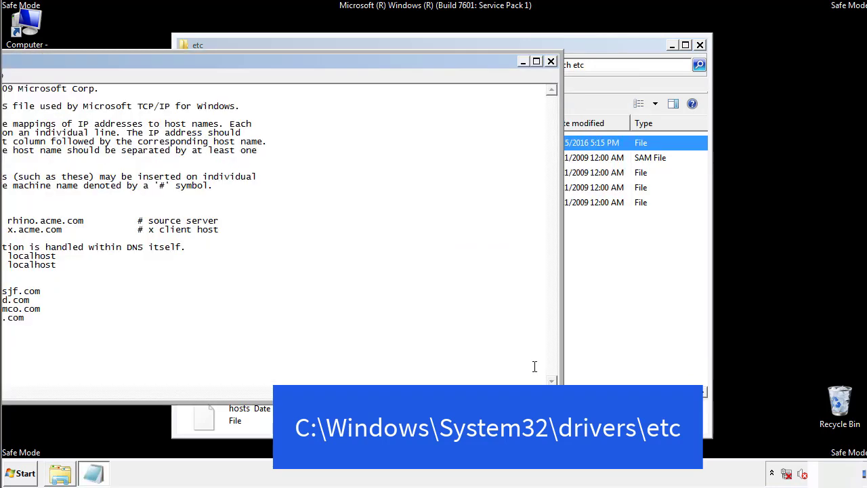
{"action": "left_click_drag", "start_coordinate": [355, 61], "coordinate": [552, 74]}
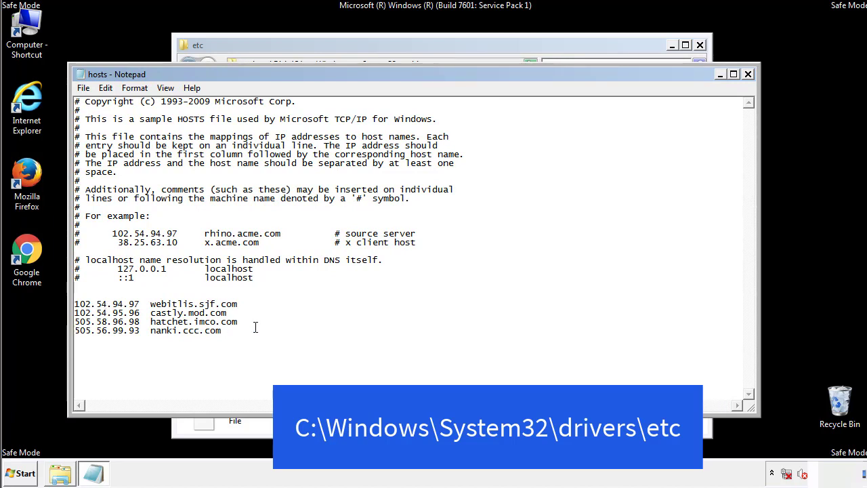
Delete the four host entries below the localhost lines, save the hosts file on closing, and close the etc folder.
{"action": "left_click_drag", "start_coordinate": [243, 332], "coordinate": [91, 301]}
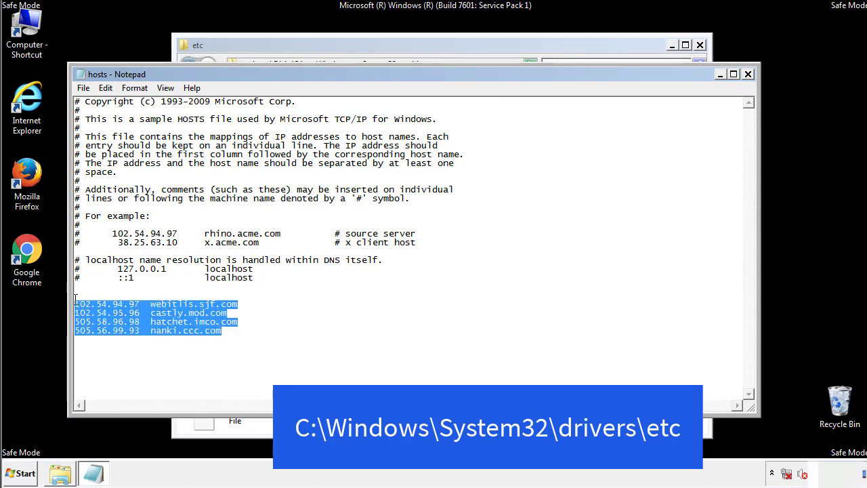
{"action": "key", "text": "Delete"}
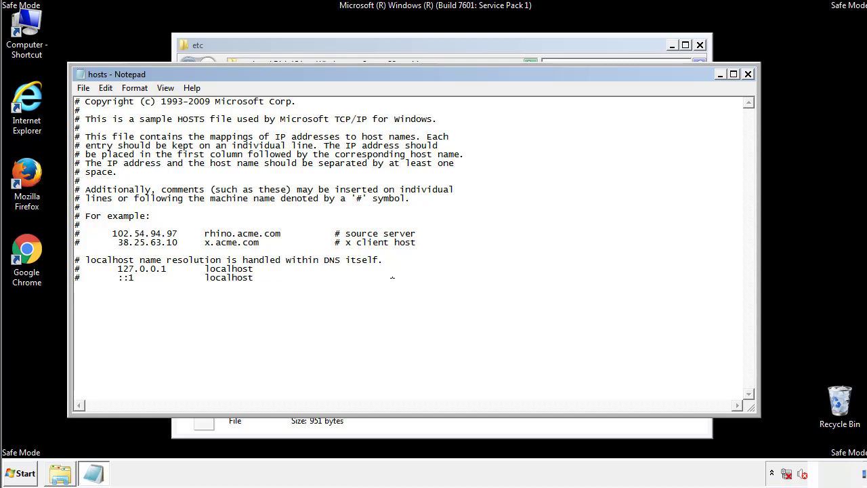
{"action": "left_click", "coordinate": [749, 75]}
{"action": "left_click", "coordinate": [383, 248]}
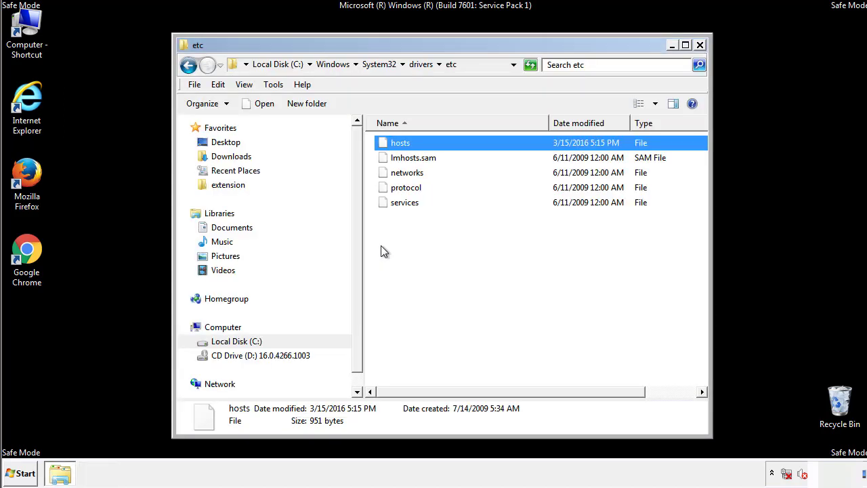
{"action": "left_click", "coordinate": [447, 222]}
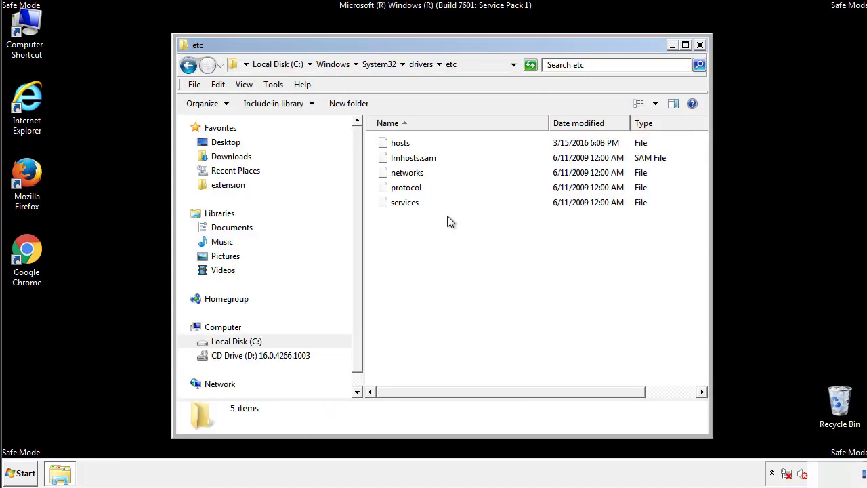
{"action": "left_click", "coordinate": [700, 45]}
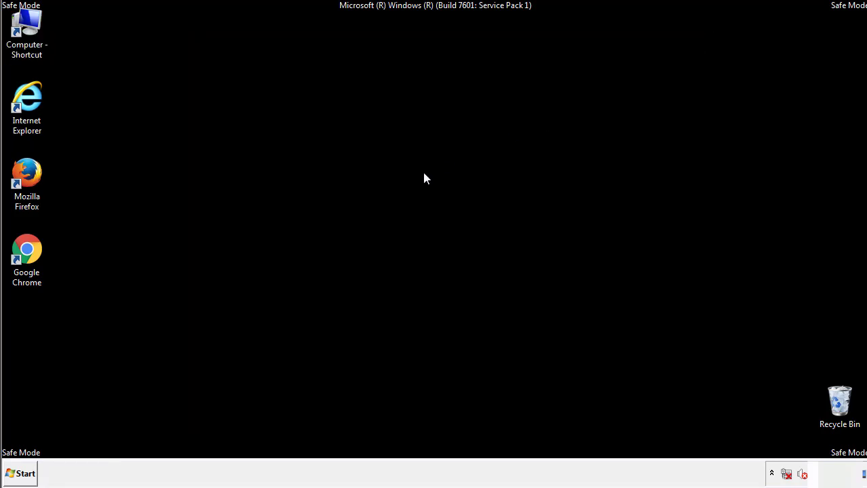
Open the Startup folder from the list of all programs.
{"action": "left_click", "coordinate": [23, 474]}
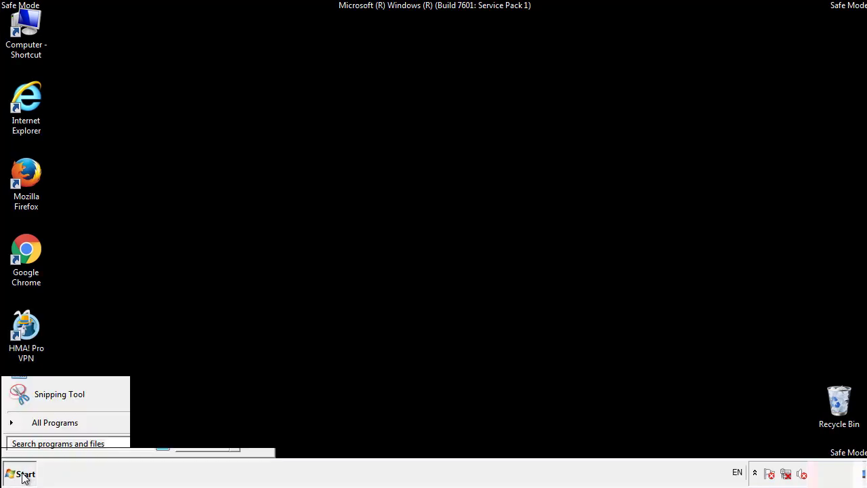
{"action": "left_click", "coordinate": [39, 428]}
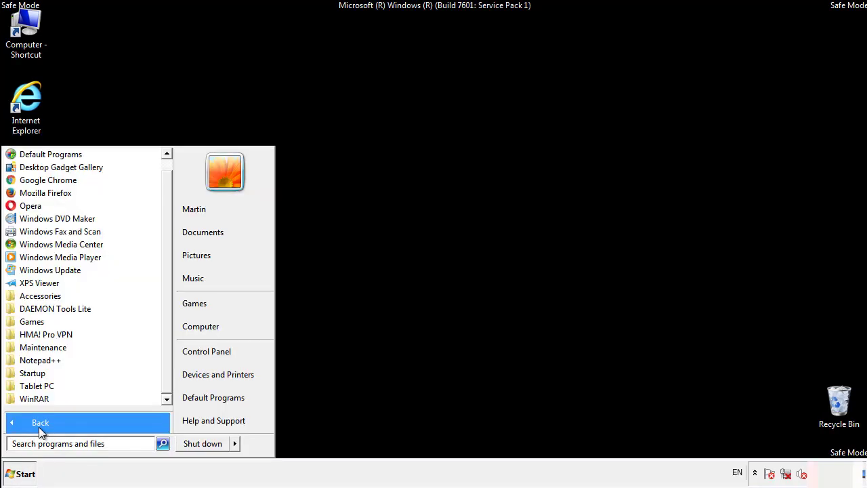
{"action": "right_click", "coordinate": [33, 372]}
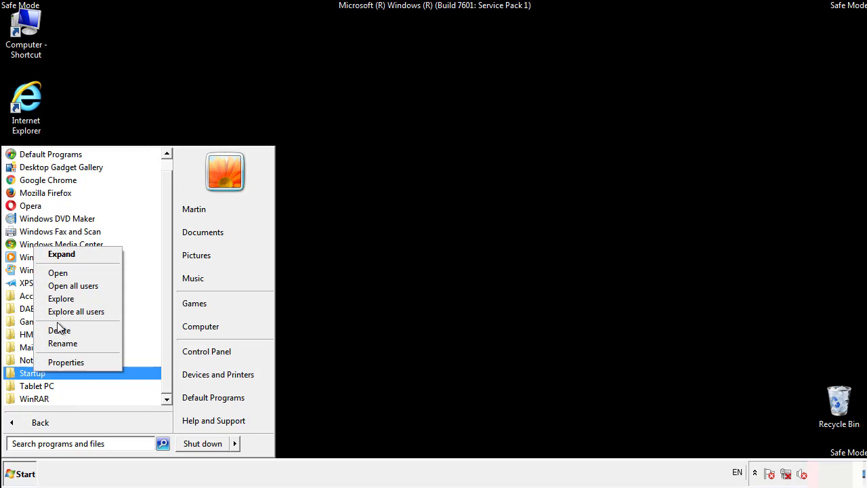
{"action": "left_click", "coordinate": [66, 272]}
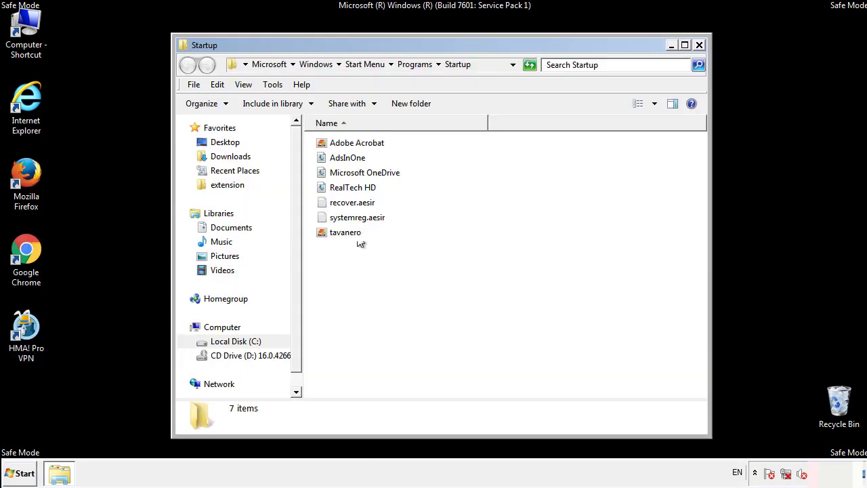
Delete AdsInOne, recover.aesir, systemreg.aesir and tavanero from the Startup folder and close the folder.
{"action": "left_click", "coordinate": [354, 160]}
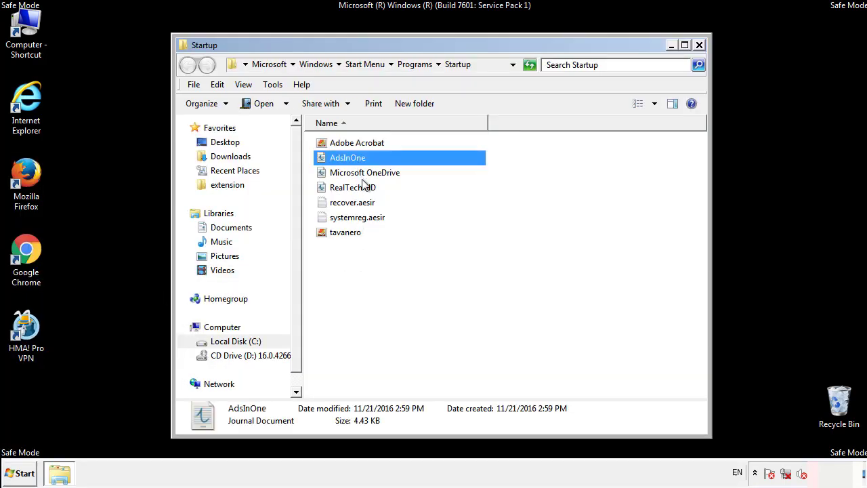
{"action": "left_click", "coordinate": [353, 203], "text": "ctrl"}
{"action": "left_click", "coordinate": [360, 218], "text": "ctrl"}
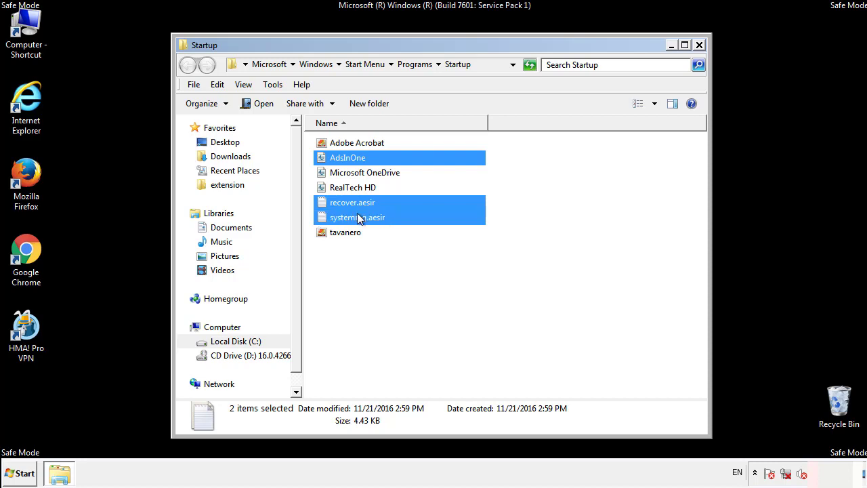
{"action": "left_click", "coordinate": [347, 231], "text": "ctrl"}
{"action": "right_click", "coordinate": [342, 233]}
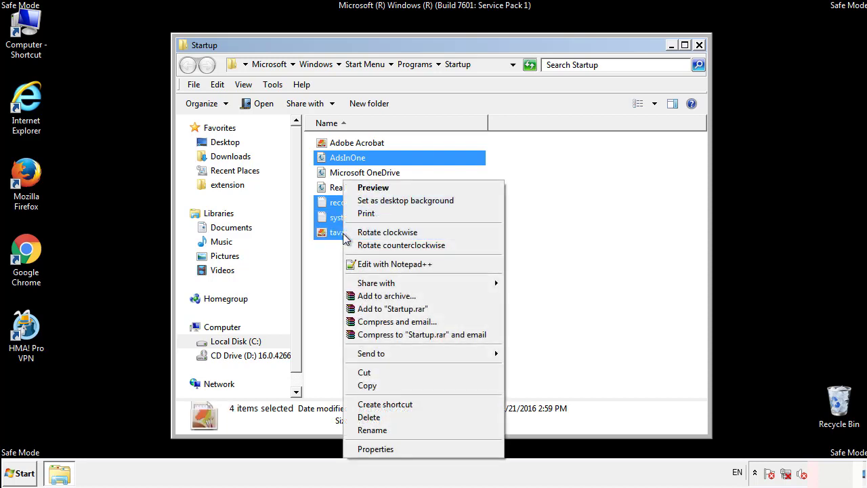
{"action": "left_click", "coordinate": [368, 417]}
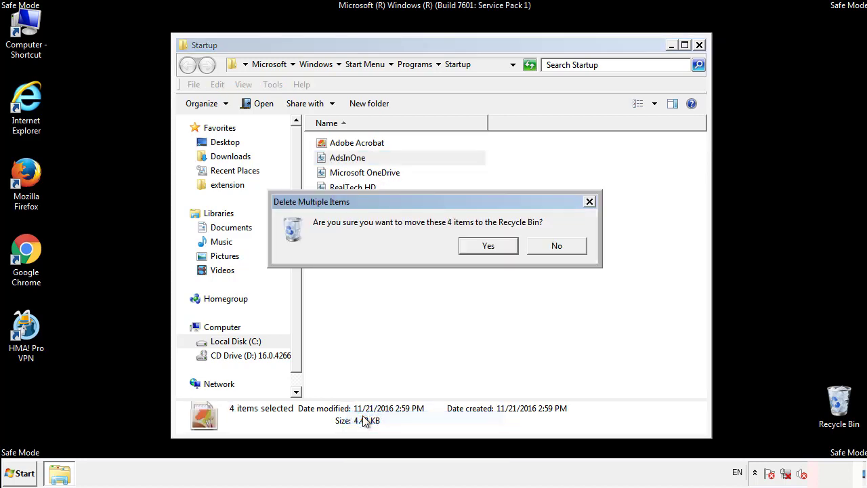
{"action": "left_click", "coordinate": [481, 247]}
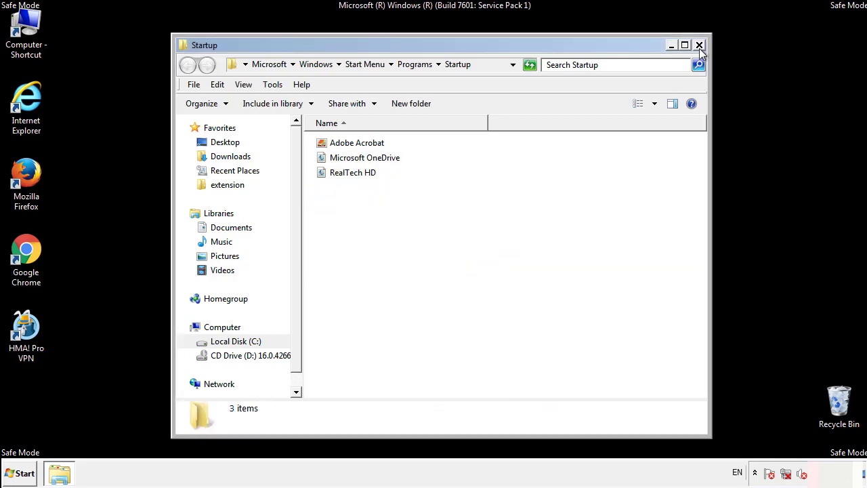
{"action": "left_click", "coordinate": [701, 50]}
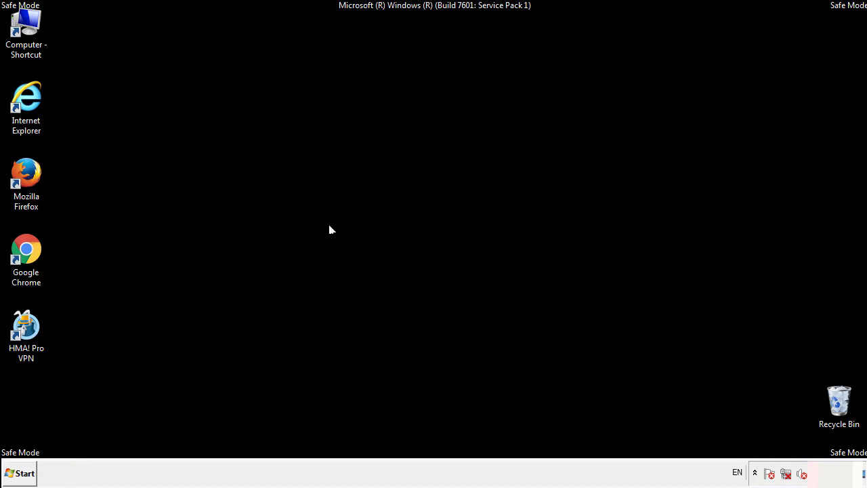
Launch the Registry Editor by running regedit.
{"action": "left_click", "coordinate": [21, 475]}
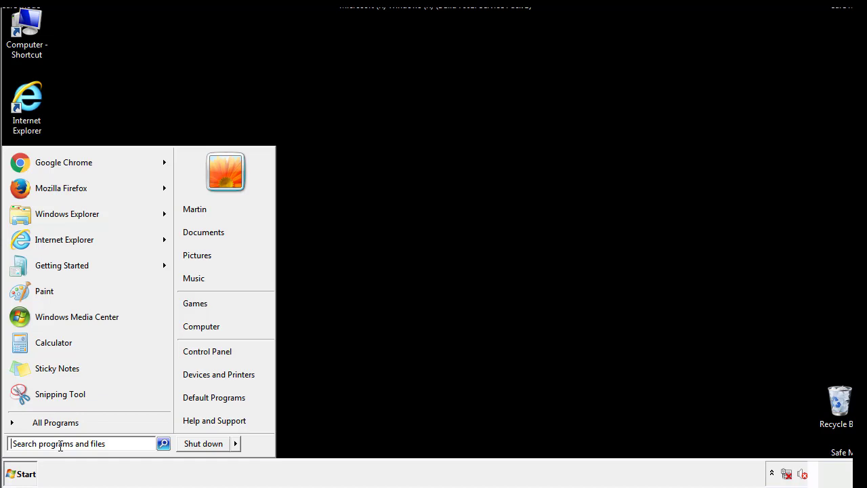
{"action": "type", "text": "reged"}
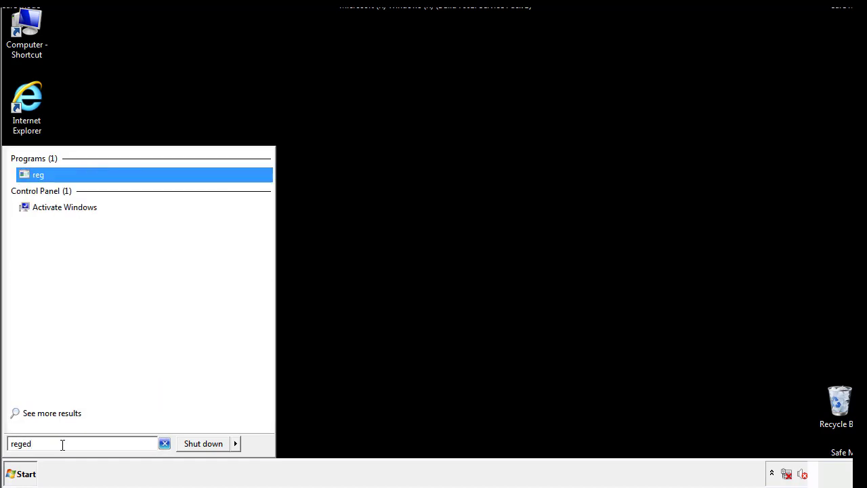
{"action": "type", "text": "it"}
{"action": "key", "text": "Return"}
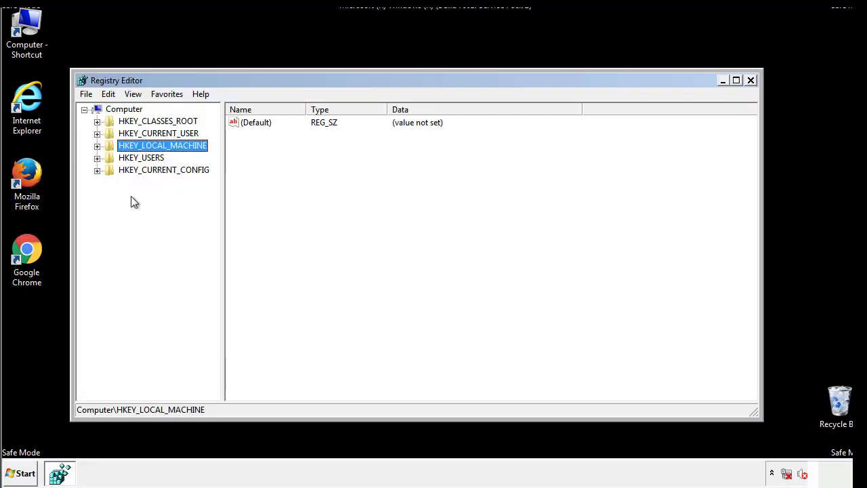
Open the registry key HKEY_LOCAL_MACHINE\SOFTWARE\Microsoft\Windows\CurrentVersion\Run.
{"action": "left_click", "coordinate": [97, 146]}
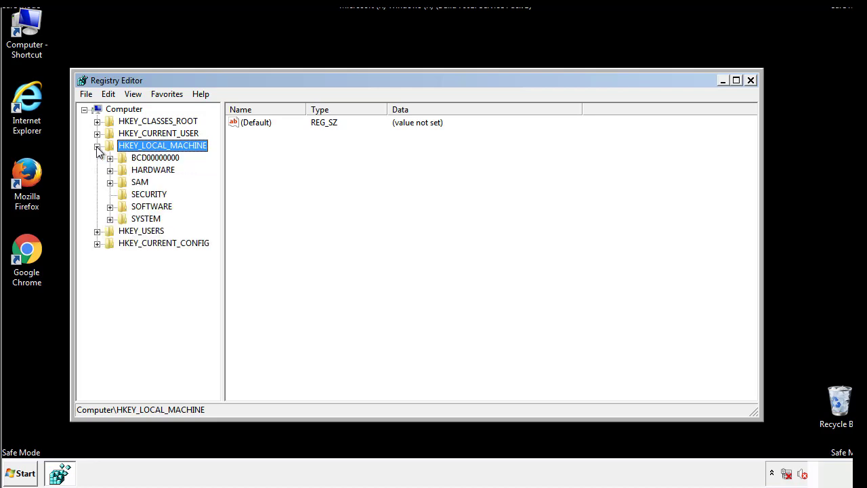
{"action": "left_click", "coordinate": [110, 206]}
{"action": "left_click_drag", "start_coordinate": [213, 200], "coordinate": [215, 224]}
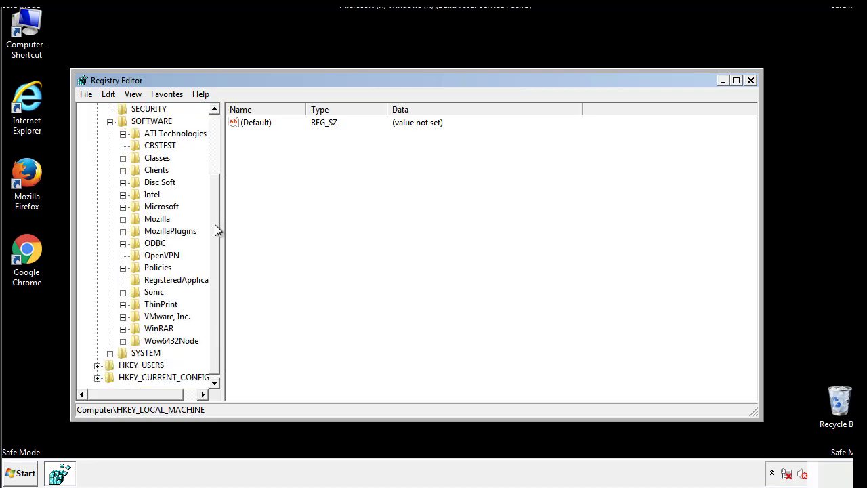
{"action": "left_click", "coordinate": [122, 207]}
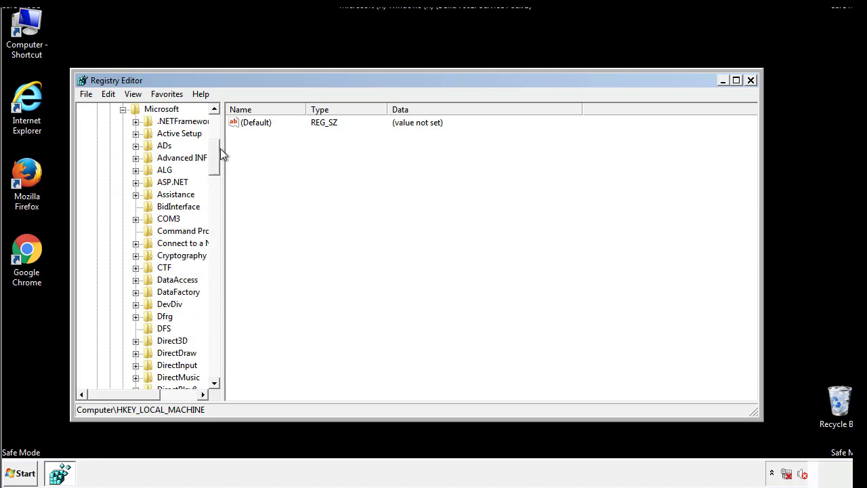
{"action": "mouse_move", "coordinate": [213, 169]}
{"action": "left_mouse_down"}
{"action": "mouse_move", "coordinate": [216, 362]}
{"action": "mouse_move", "coordinate": [215, 344]}
{"action": "left_mouse_up"}
{"action": "left_click", "coordinate": [136, 207]}
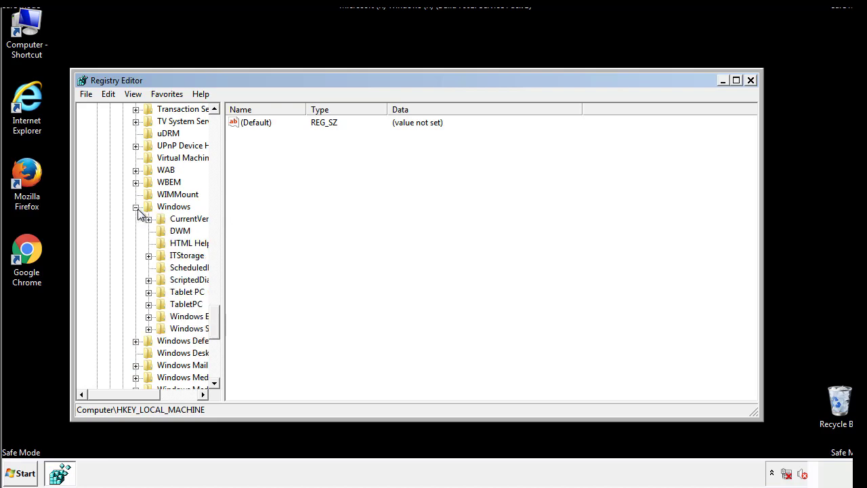
{"action": "left_click_drag", "start_coordinate": [120, 395], "coordinate": [142, 397]}
{"action": "left_click", "coordinate": [111, 219]}
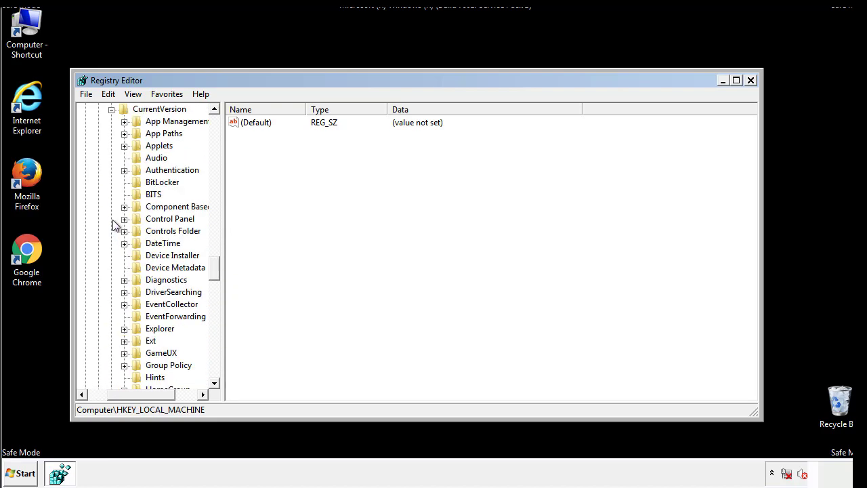
{"action": "left_click_drag", "start_coordinate": [220, 270], "coordinate": [214, 315]}
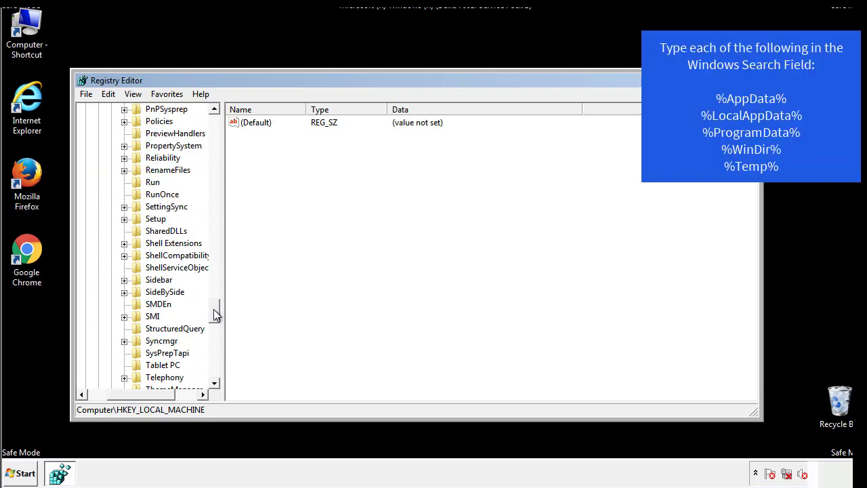
{"action": "left_click", "coordinate": [150, 182]}
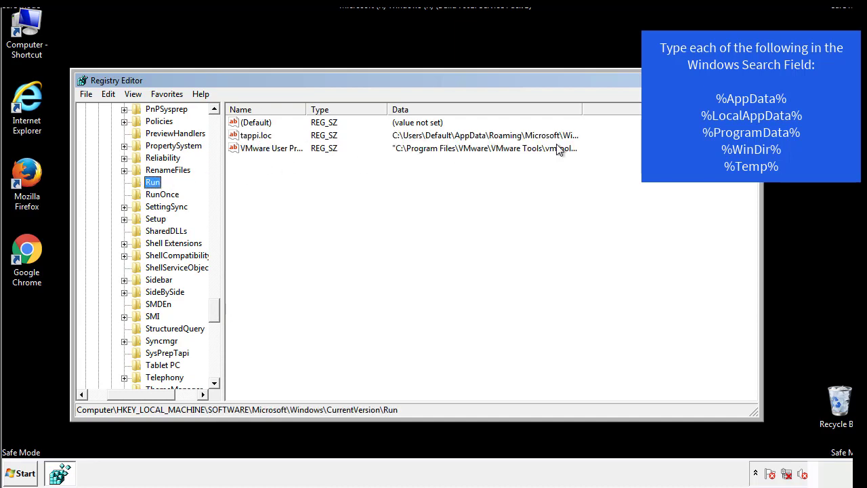
Delete the tappi.loc value from the local machine's Run key.
{"action": "left_click", "coordinate": [257, 136]}
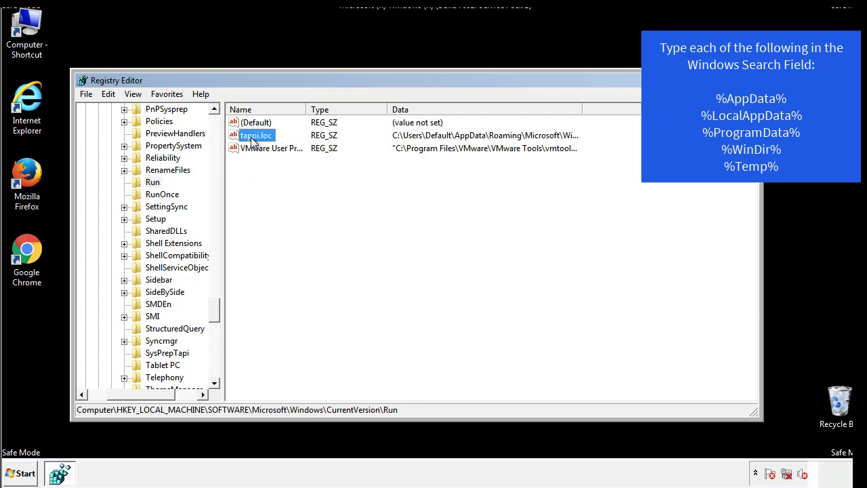
{"action": "right_click", "coordinate": [257, 136]}
{"action": "left_click", "coordinate": [270, 177]}
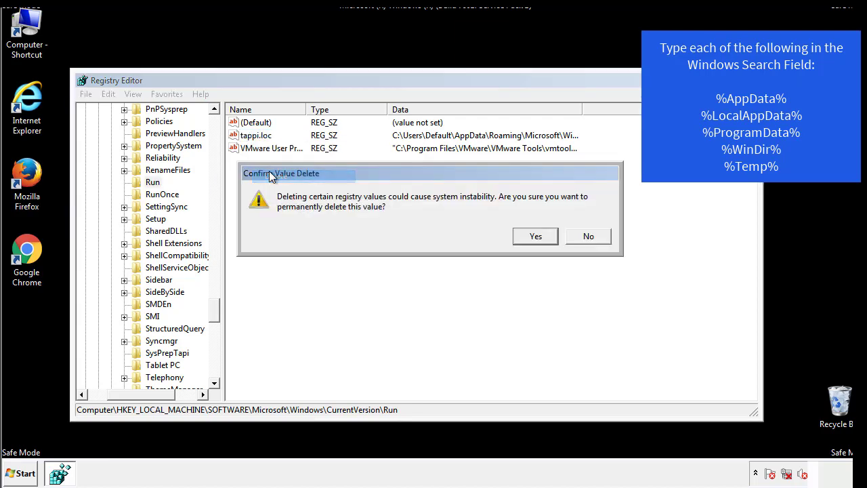
{"action": "left_click", "coordinate": [528, 237]}
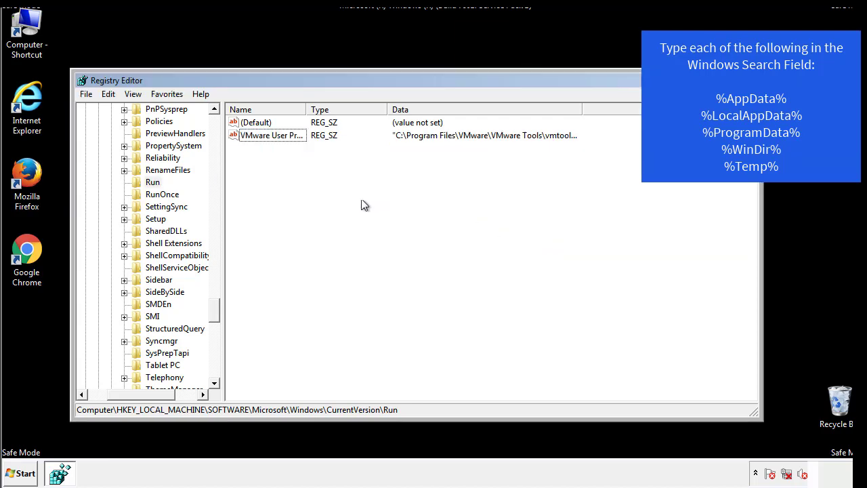
Collapse the whole HKEY_LOCAL_MACHINE branch of the registry tree.
{"action": "left_click_drag", "start_coordinate": [214, 312], "coordinate": [217, 372]}
{"action": "left_click_drag", "start_coordinate": [146, 395], "coordinate": [106, 404]}
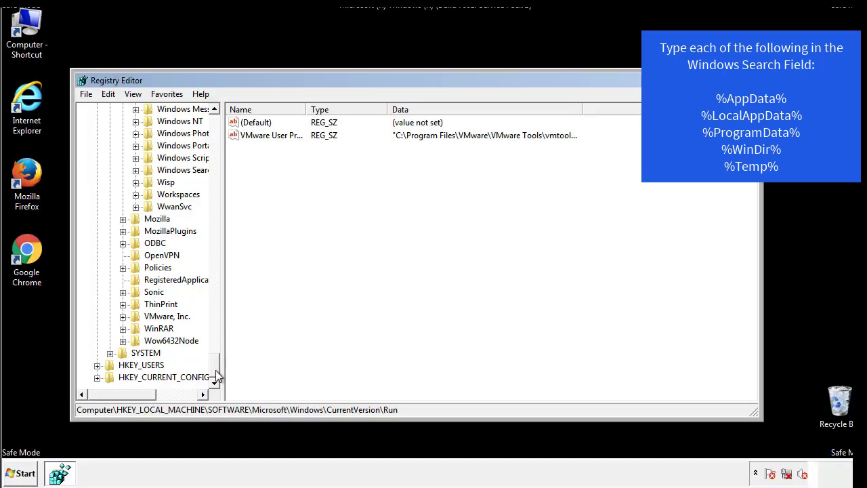
{"action": "left_click_drag", "start_coordinate": [216, 373], "coordinate": [221, 129]}
{"action": "left_click", "coordinate": [97, 146]}
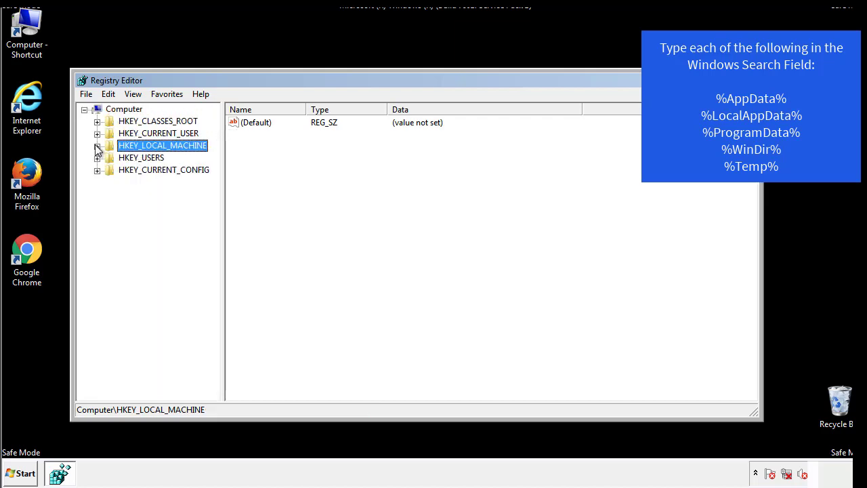
Open the registry key HKEY_CURRENT_USER\Software\Microsoft\Windows\CurrentVersion\Run and check its values for suspicious entries.
{"action": "left_click", "coordinate": [97, 134]}
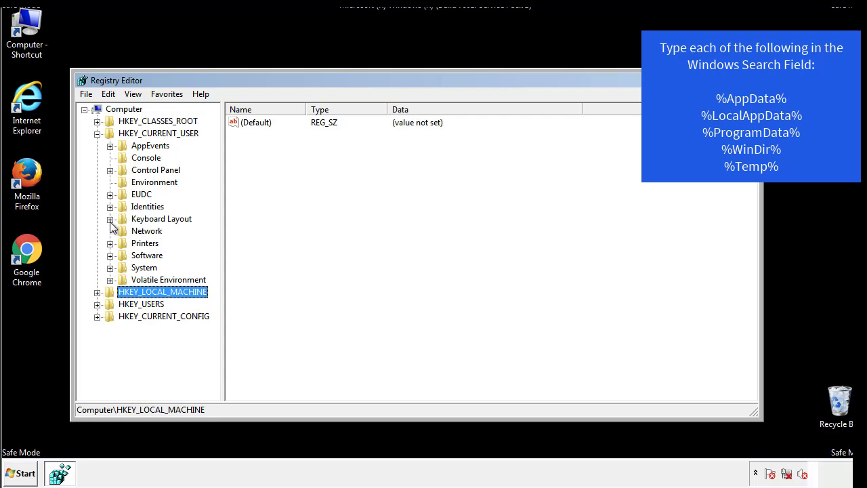
{"action": "left_click", "coordinate": [110, 255]}
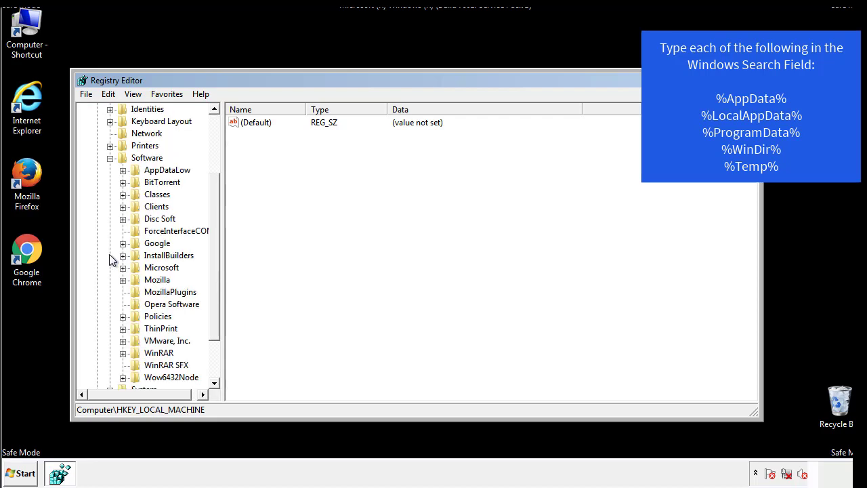
{"action": "left_click_drag", "start_coordinate": [213, 246], "coordinate": [213, 258]}
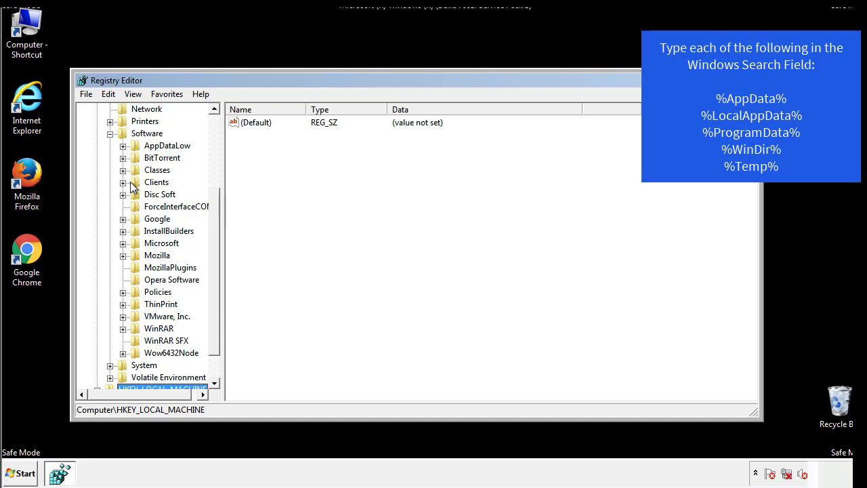
{"action": "left_click", "coordinate": [123, 243]}
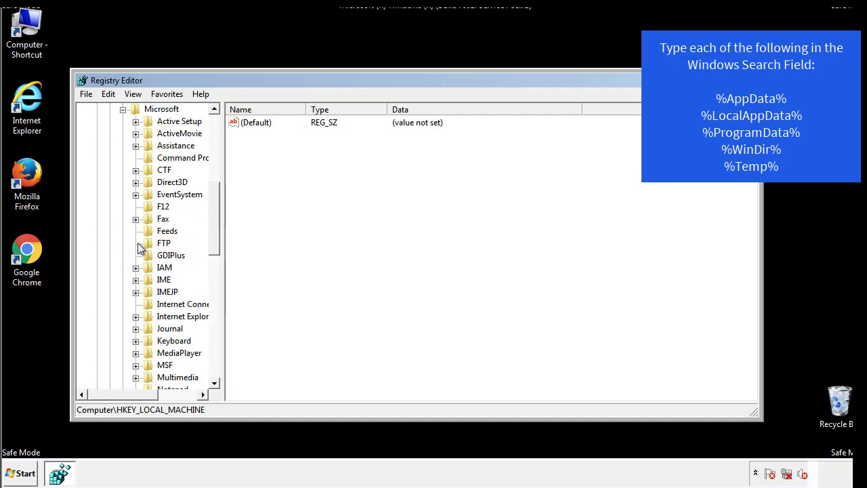
{"action": "left_click_drag", "start_coordinate": [214, 203], "coordinate": [213, 282]}
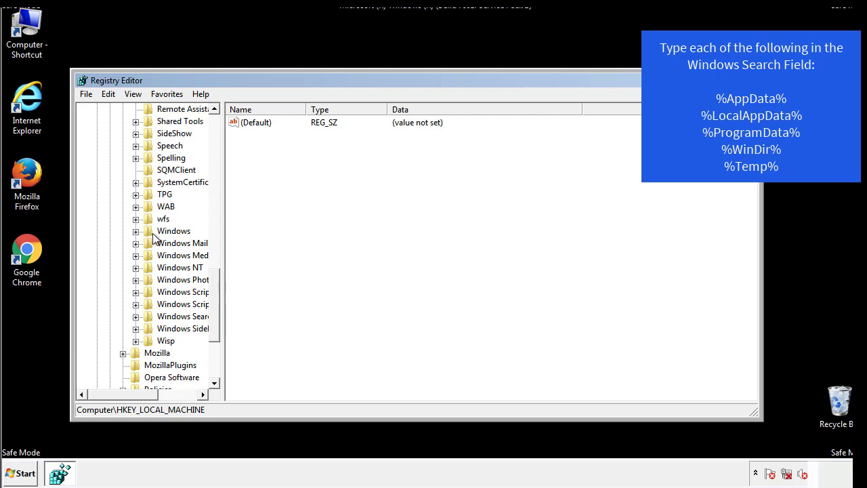
{"action": "left_click", "coordinate": [137, 231]}
{"action": "left_click", "coordinate": [149, 244]}
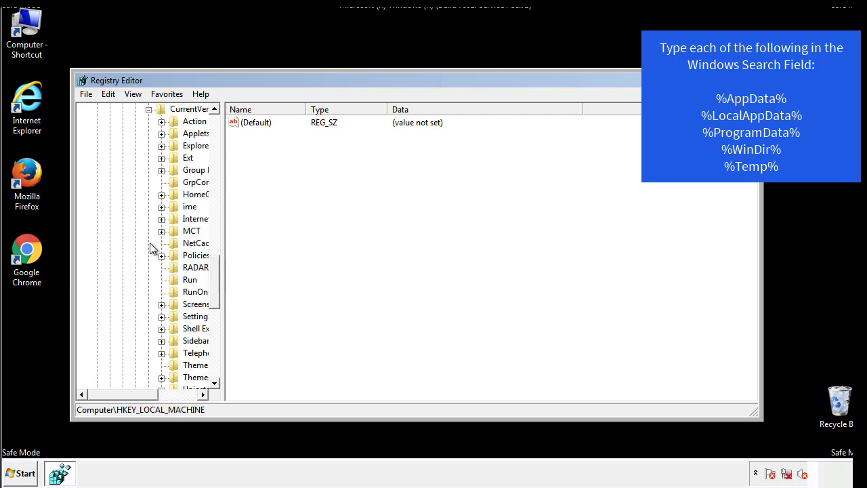
{"action": "left_click_drag", "start_coordinate": [131, 396], "coordinate": [152, 394]}
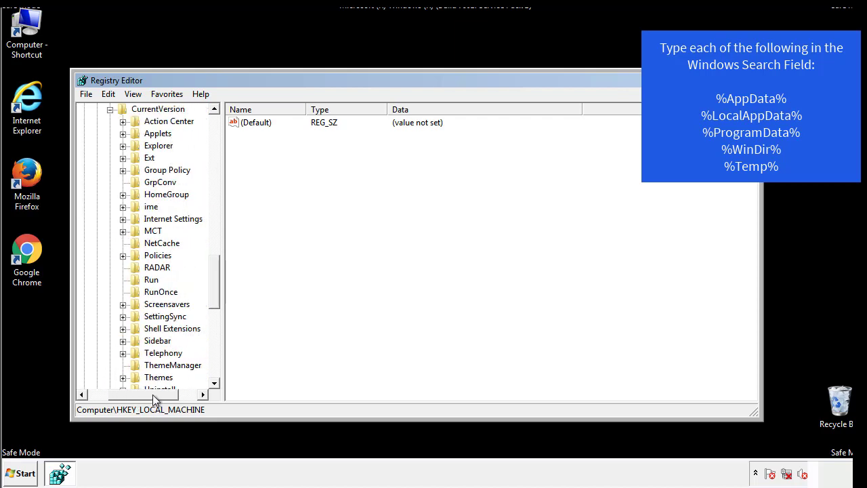
{"action": "left_click", "coordinate": [151, 280]}
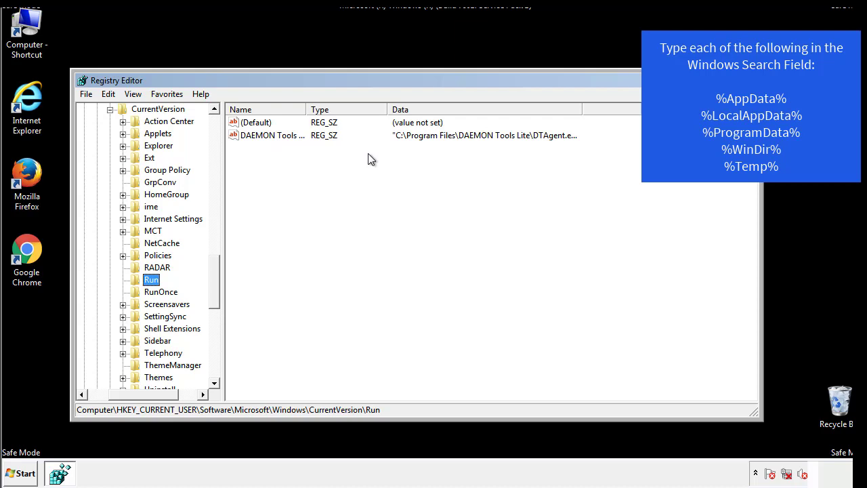
{"action": "left_click", "coordinate": [398, 162]}
Collapse the Windows key under HKEY_CURRENT_USER\Software\Microsoft and return to the start of the registry tree.
{"action": "left_click_drag", "start_coordinate": [143, 393], "coordinate": [126, 394]}
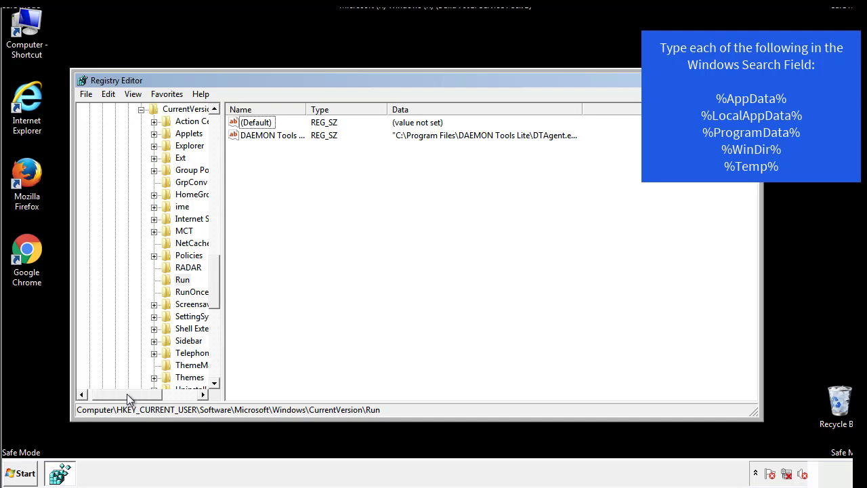
{"action": "left_click_drag", "start_coordinate": [220, 294], "coordinate": [214, 283]}
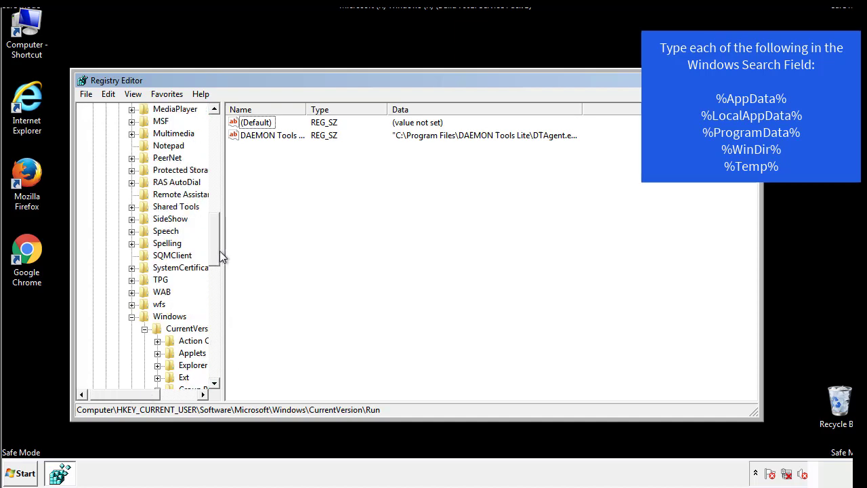
{"action": "left_click", "coordinate": [132, 317]}
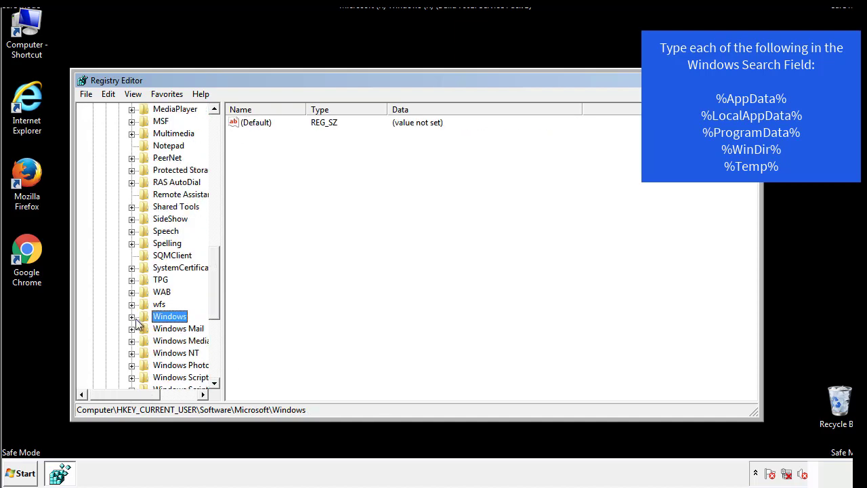
{"action": "left_click_drag", "start_coordinate": [217, 302], "coordinate": [218, 168]}
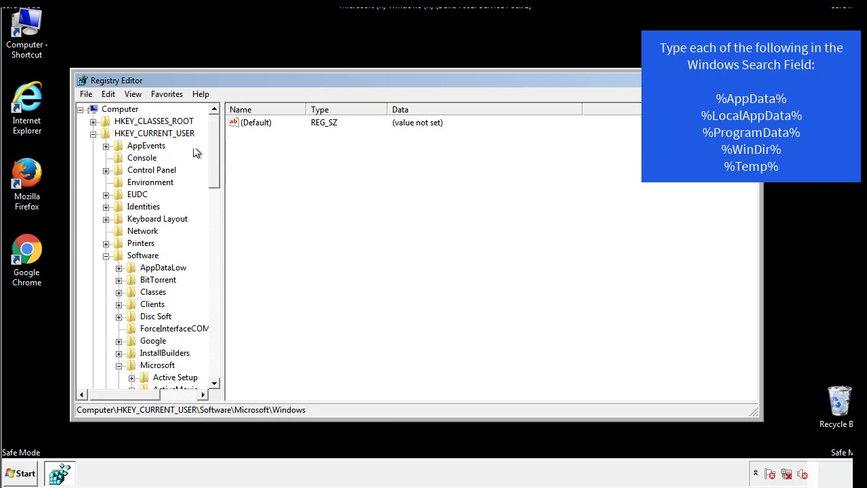
Search the registry's keys, values and data for %temp%.
{"action": "left_click", "coordinate": [112, 95]}
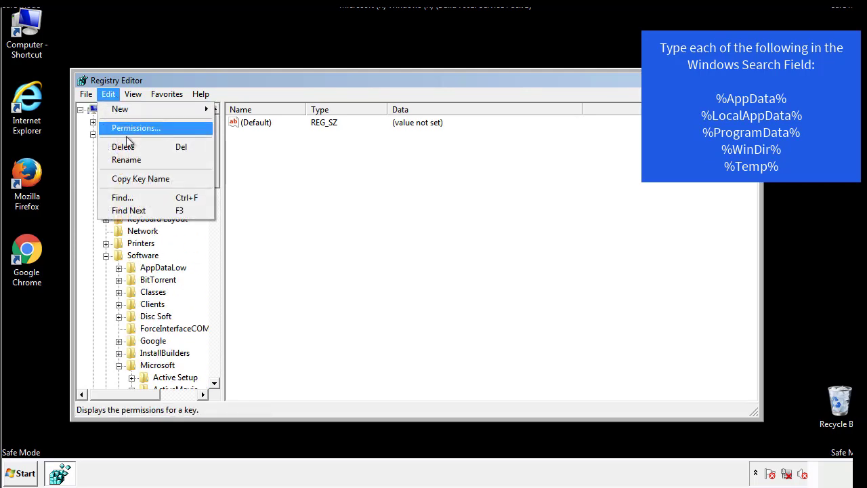
{"action": "left_click", "coordinate": [122, 198]}
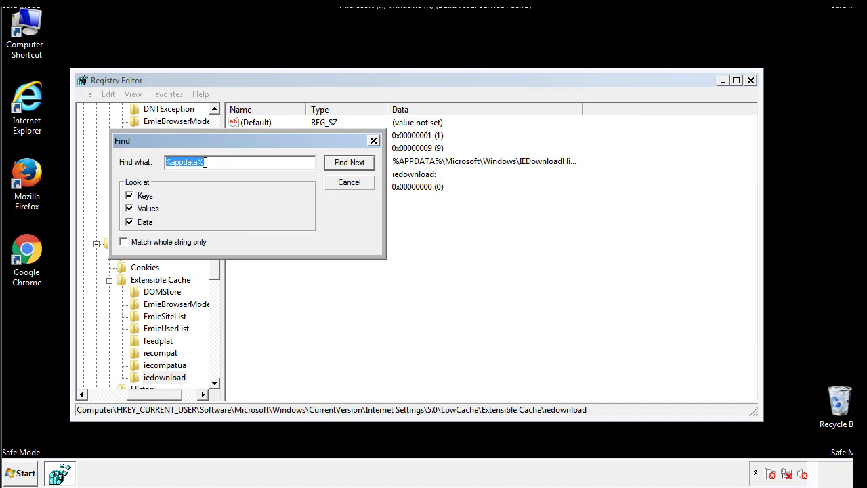
{"action": "type", "text": "%temp%"}
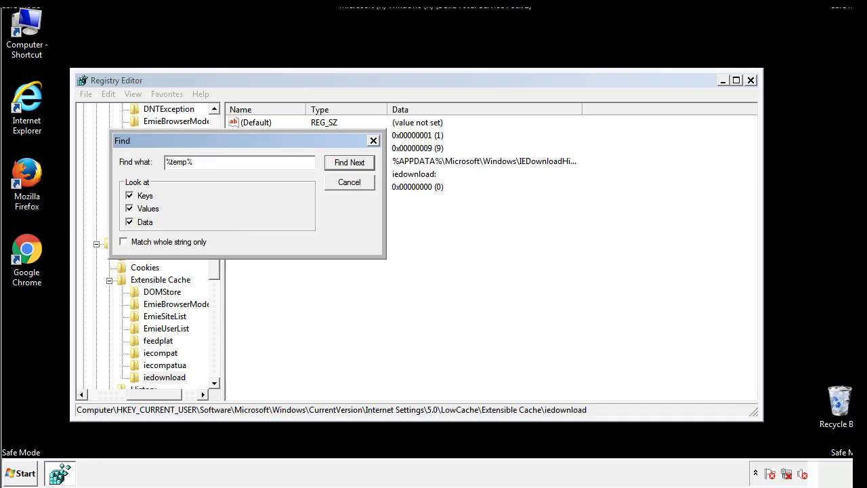
{"action": "key", "text": "Return"}
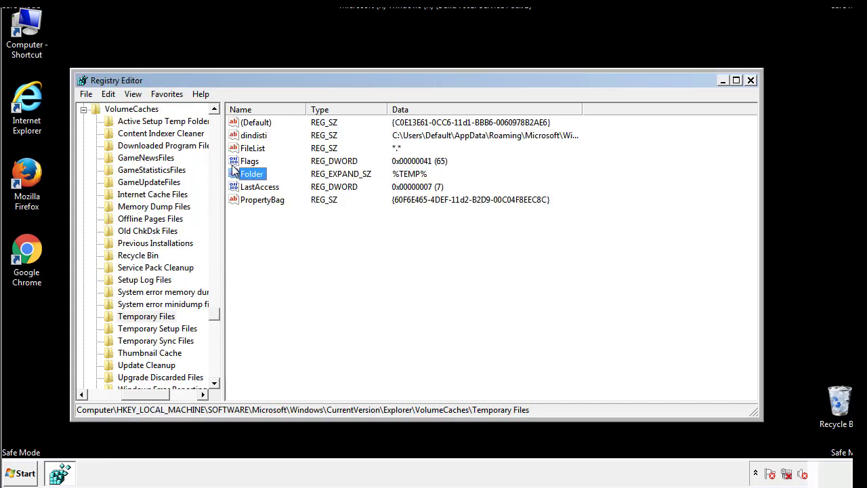
Delete all values in the VolumeCaches\Temporary Files key and close the Registry Editor.
{"action": "left_click", "coordinate": [355, 237]}
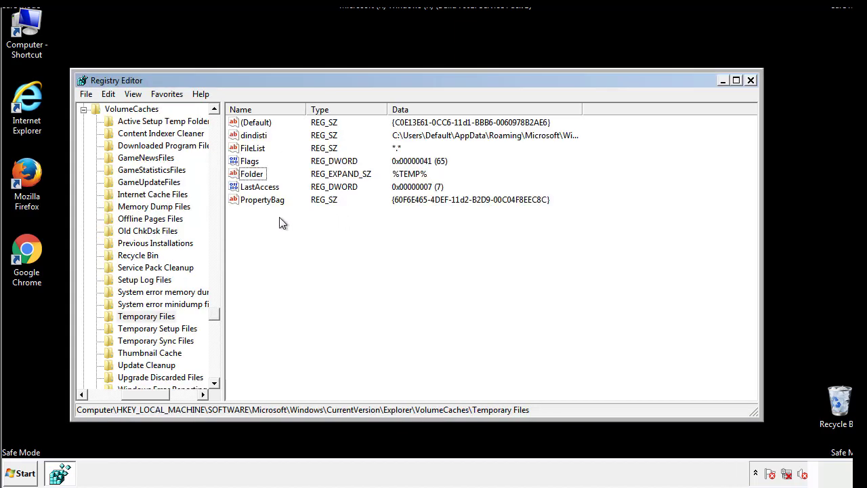
{"action": "left_click_drag", "start_coordinate": [279, 217], "coordinate": [246, 126]}
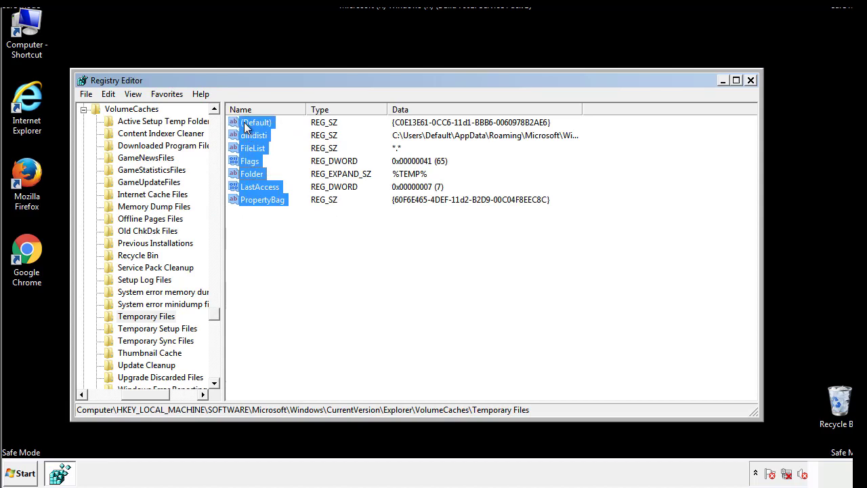
{"action": "right_click", "coordinate": [246, 127]}
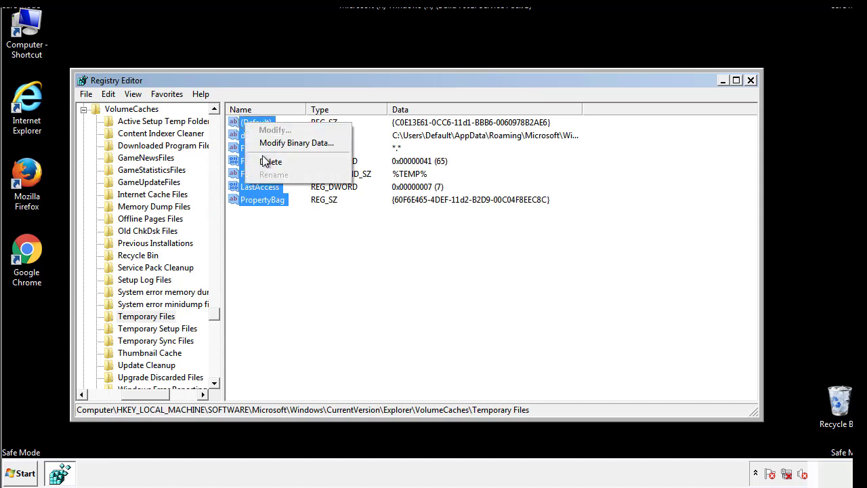
{"action": "left_click", "coordinate": [264, 163]}
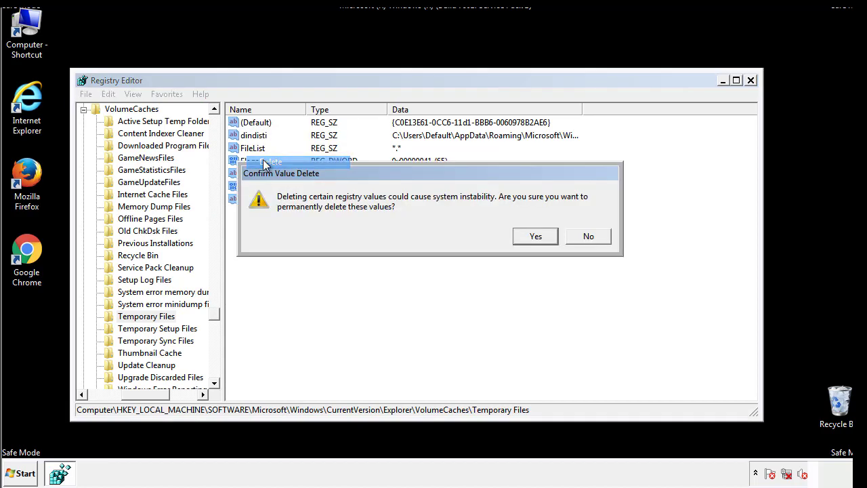
{"action": "left_click", "coordinate": [535, 236]}
{"action": "left_click", "coordinate": [299, 162]}
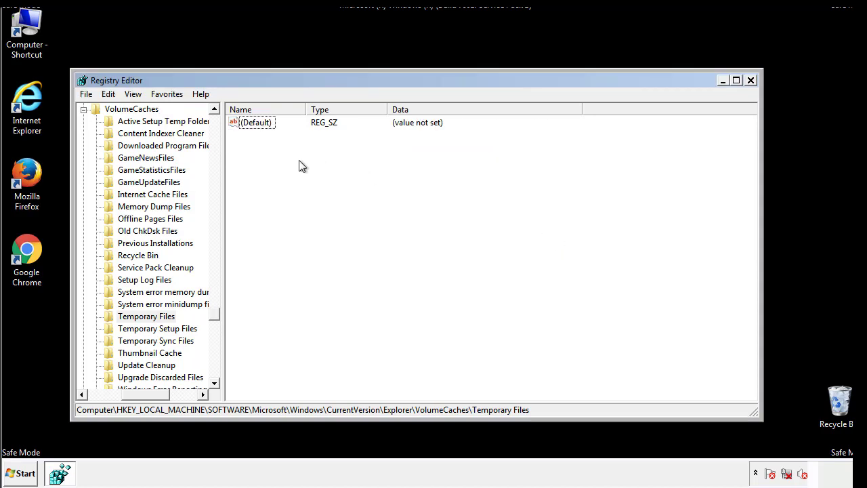
{"action": "left_click", "coordinate": [752, 81]}
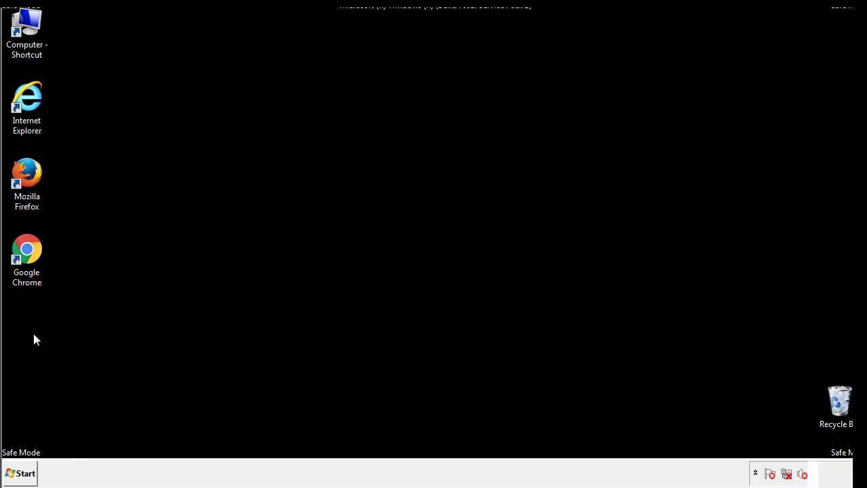
Search for msconfig and open the System Configuration utility.
{"action": "left_click", "coordinate": [19, 473]}
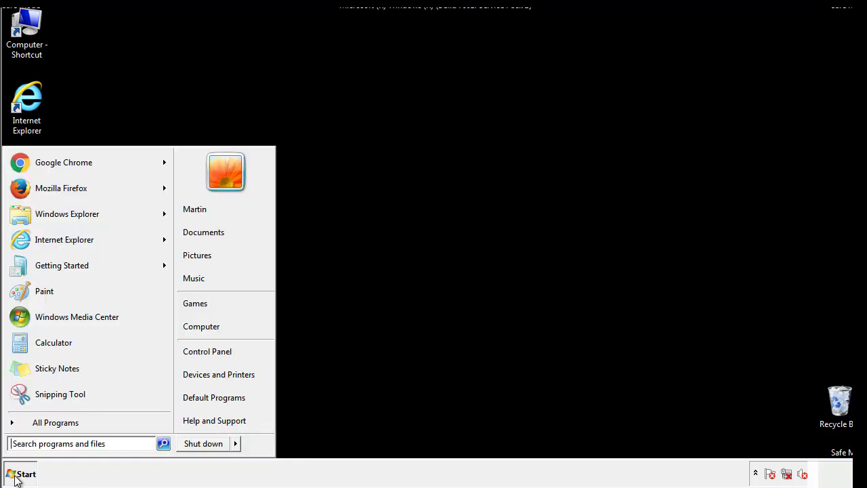
{"action": "left_click", "coordinate": [47, 443]}
{"action": "type", "text": "mscon"}
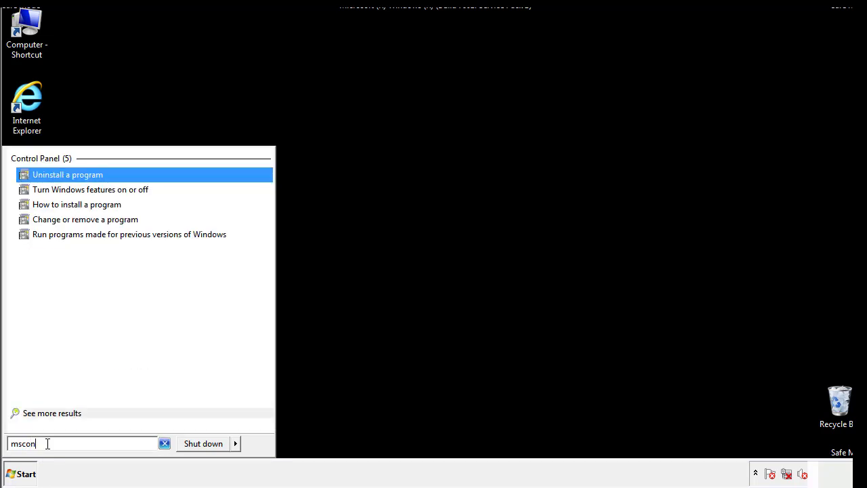
{"action": "type", "text": "fig"}
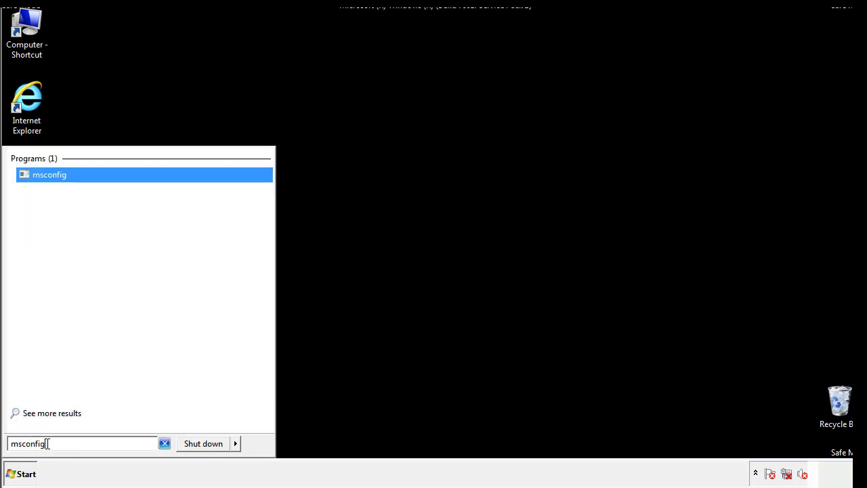
{"action": "key", "text": "Return"}
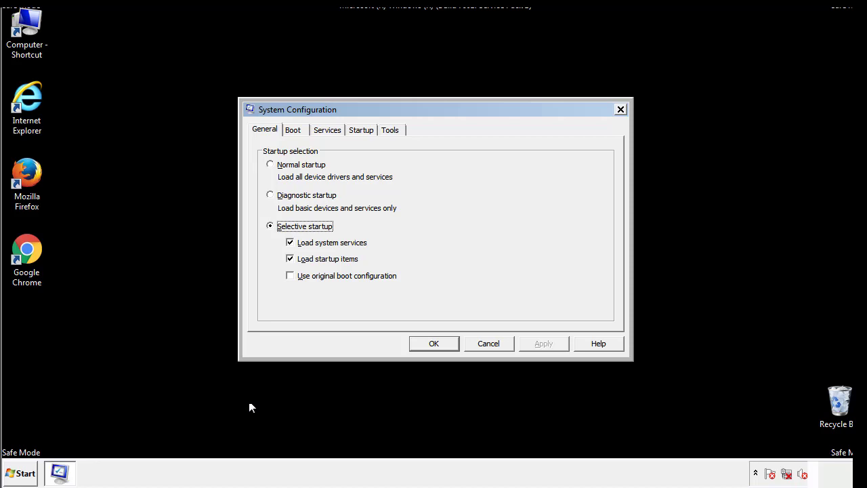
Turn off Safe boot in the boot options, apply the change and restart the computer.
{"action": "left_click", "coordinate": [297, 129]}
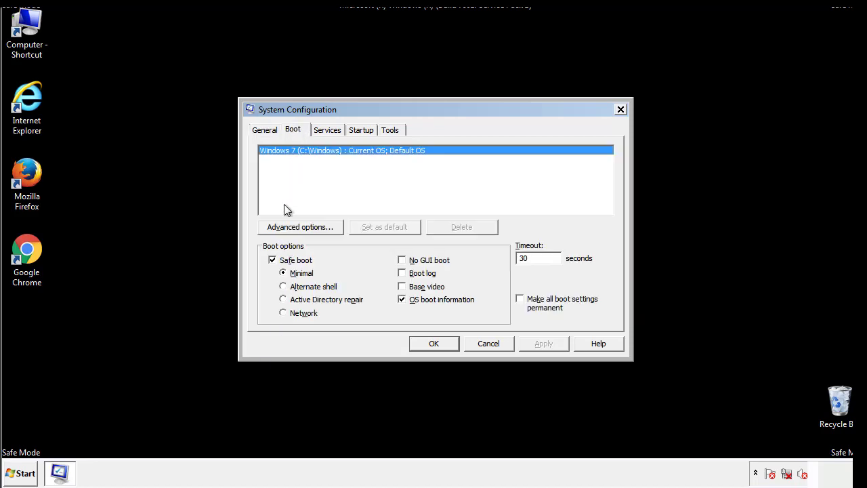
{"action": "left_click", "coordinate": [275, 263]}
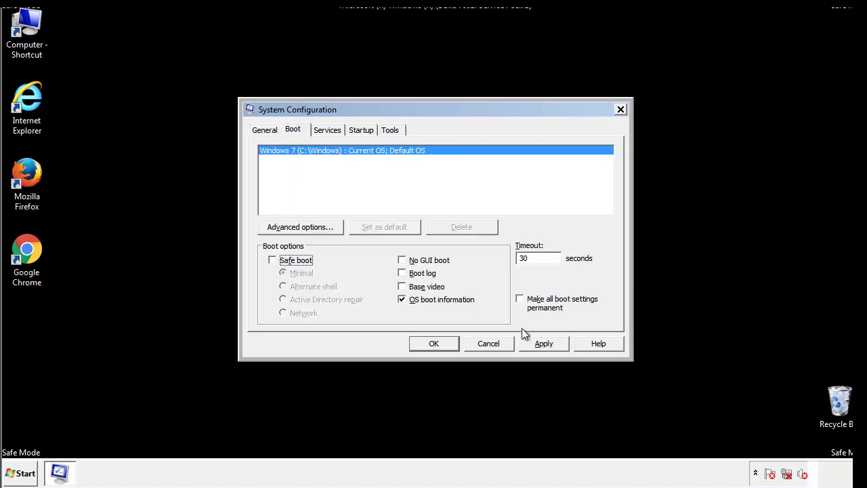
{"action": "left_click", "coordinate": [546, 343]}
{"action": "left_click", "coordinate": [431, 345]}
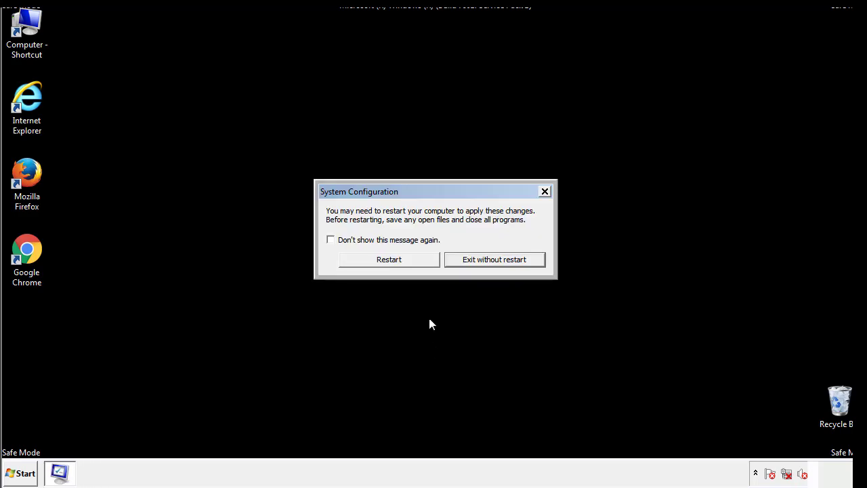
{"action": "left_click", "coordinate": [401, 265]}
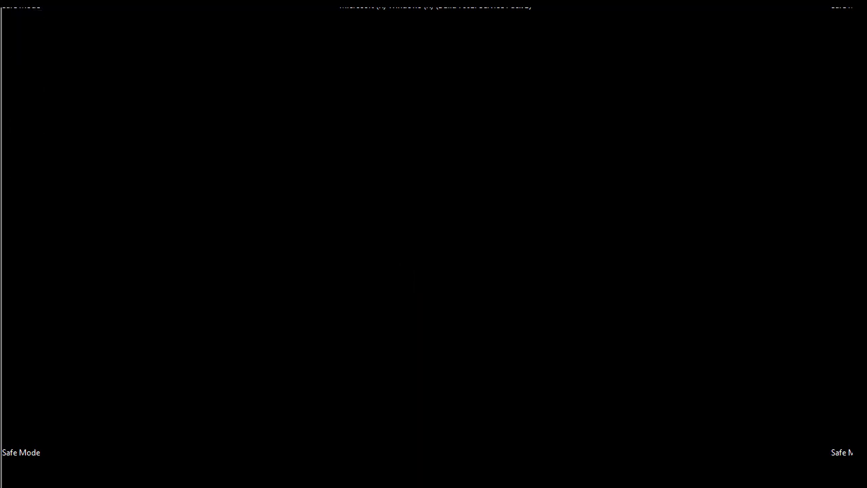